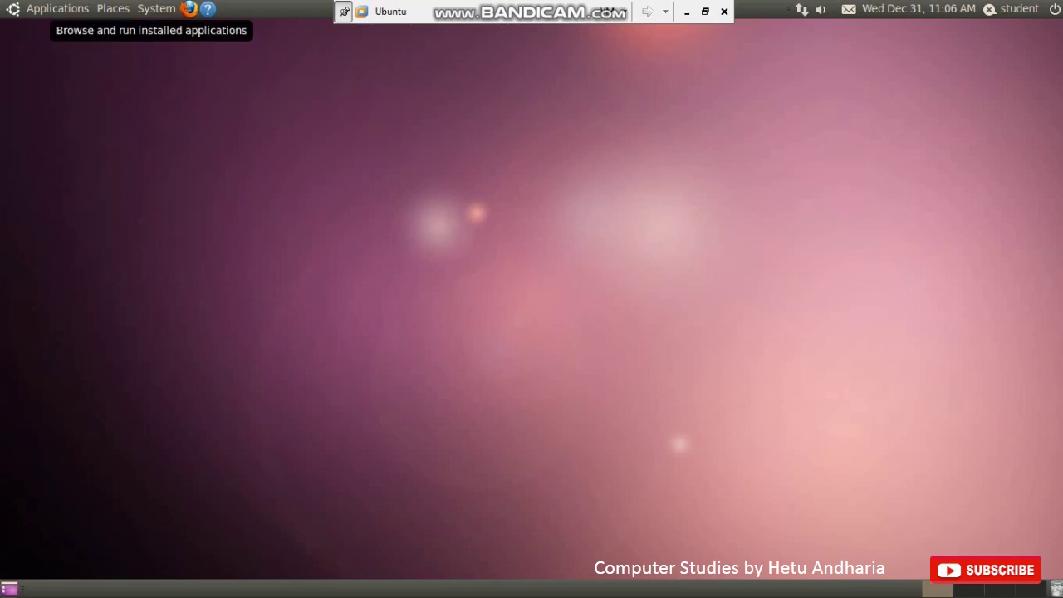
- Browse the Applications, Places and System menus, then return to the Applications list
left_click(57, 9)
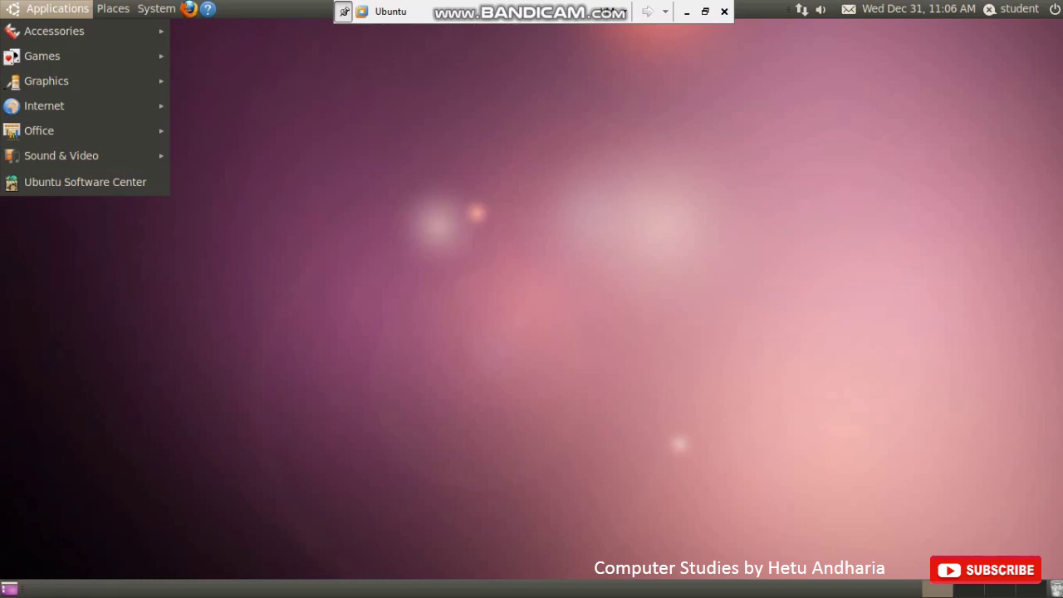
mouse_move(112, 8)
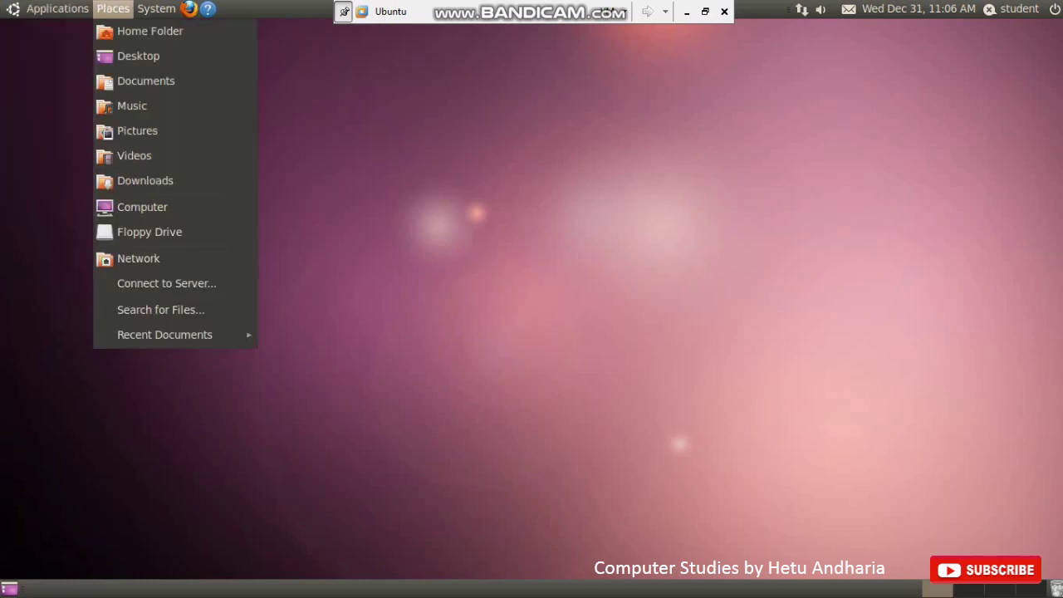
mouse_move(156, 8)
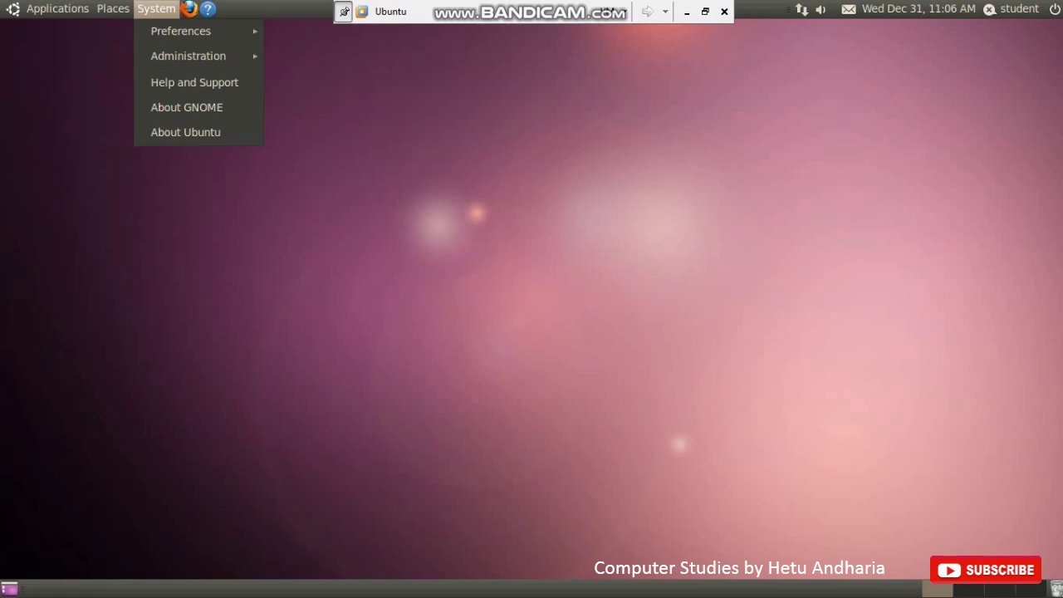
key("Left")
key("Left")
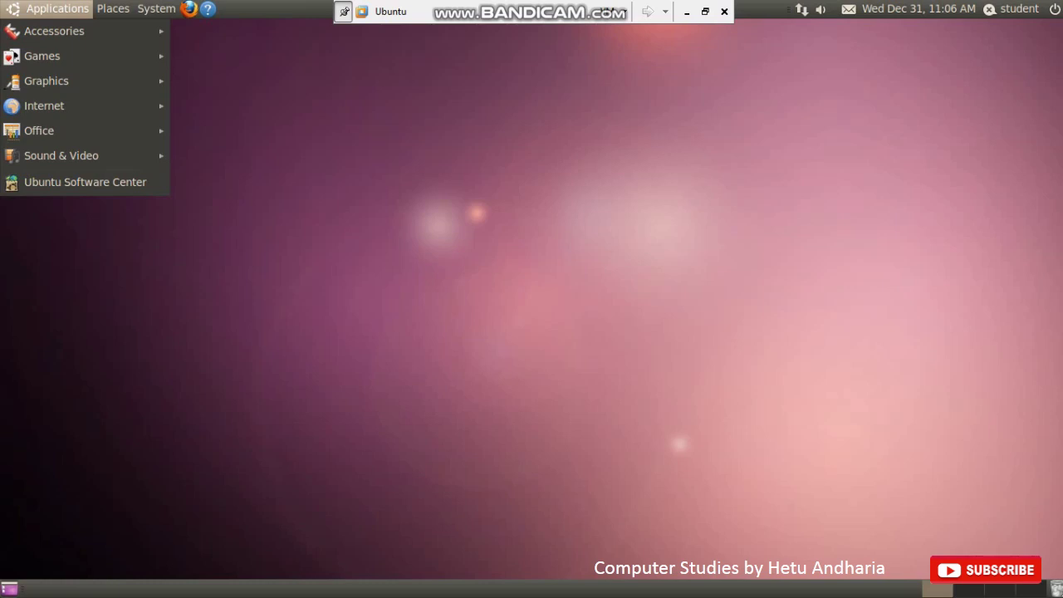
- Launch OpenOffice.org Word Processor from Applications > Office using the arrow keys
key("Down")
key("Down")
key("Down")
key("Down")
key("Down")
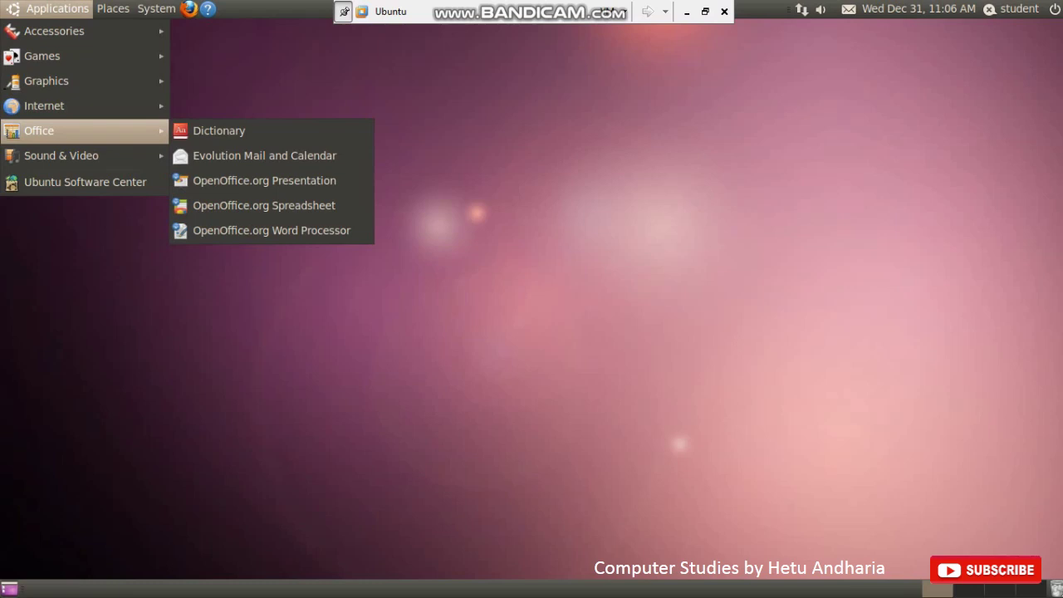
key("Right")
key("Down")
key("Down")
key("Down")
key("Down")
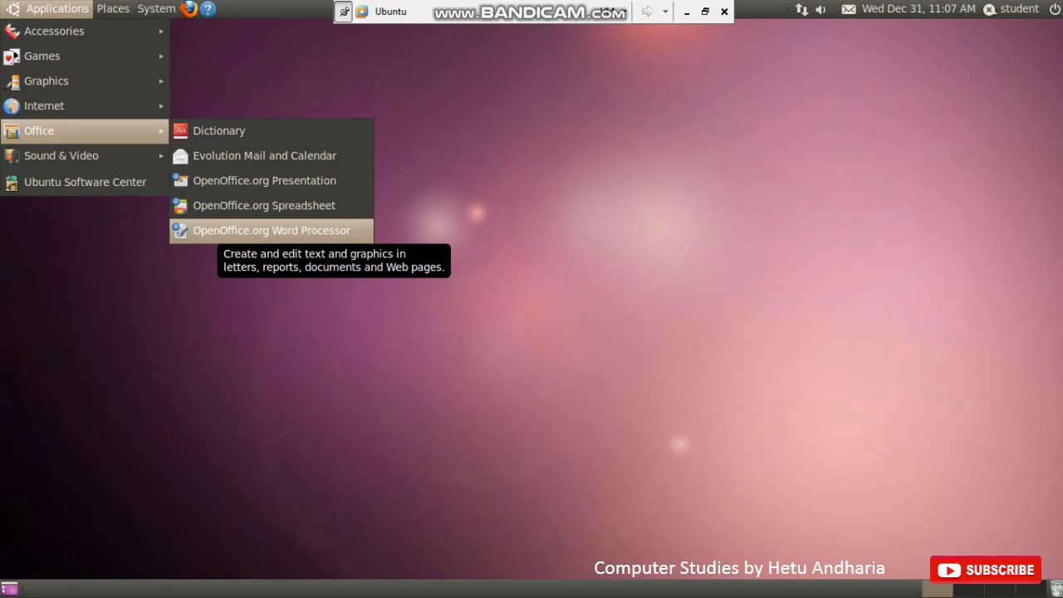
key("Return")
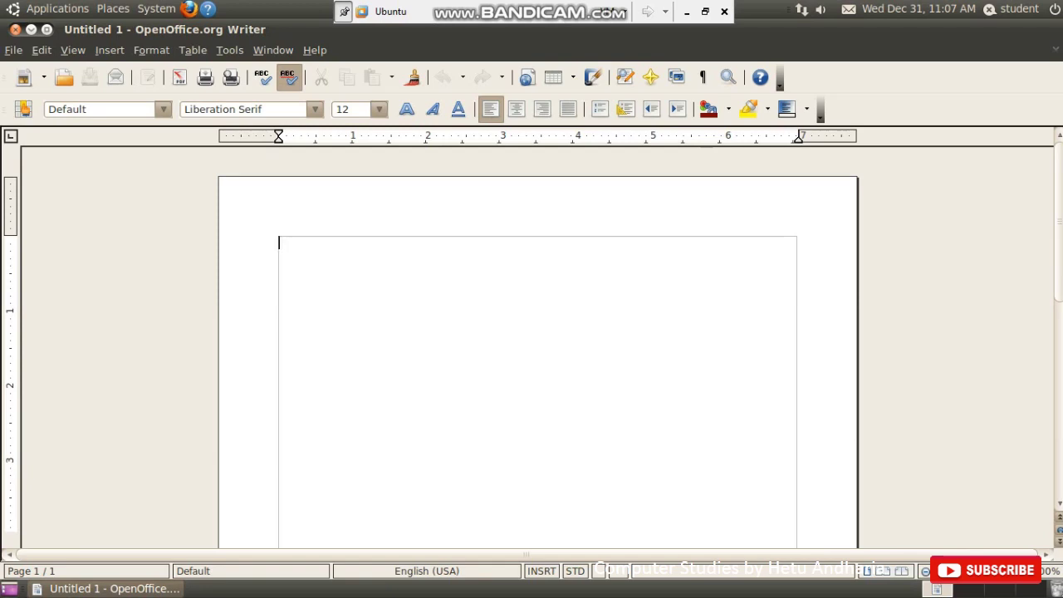
- Show the File menu of the blank Untitled 1 document with Alt+F
key("alt+f")
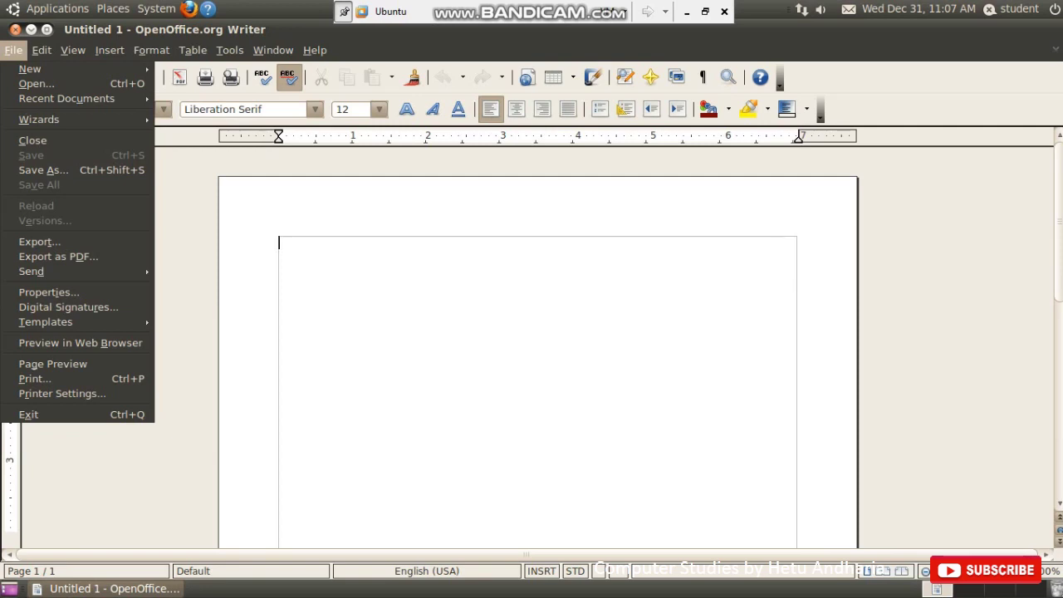
- Create a second blank text document, Untitled 2, via File > New
key("Down")
key("Right")
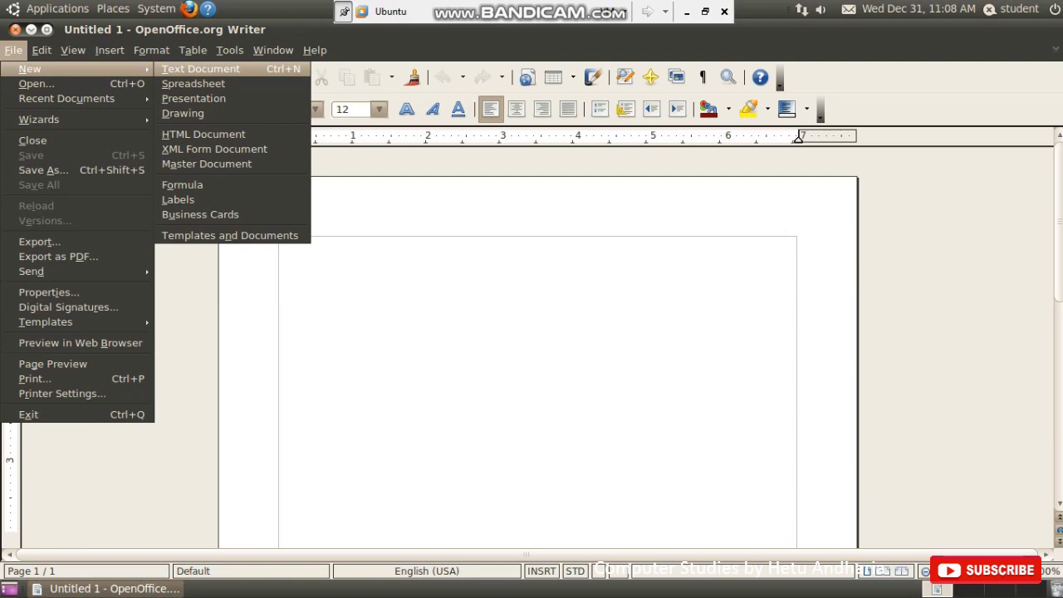
key("Return")
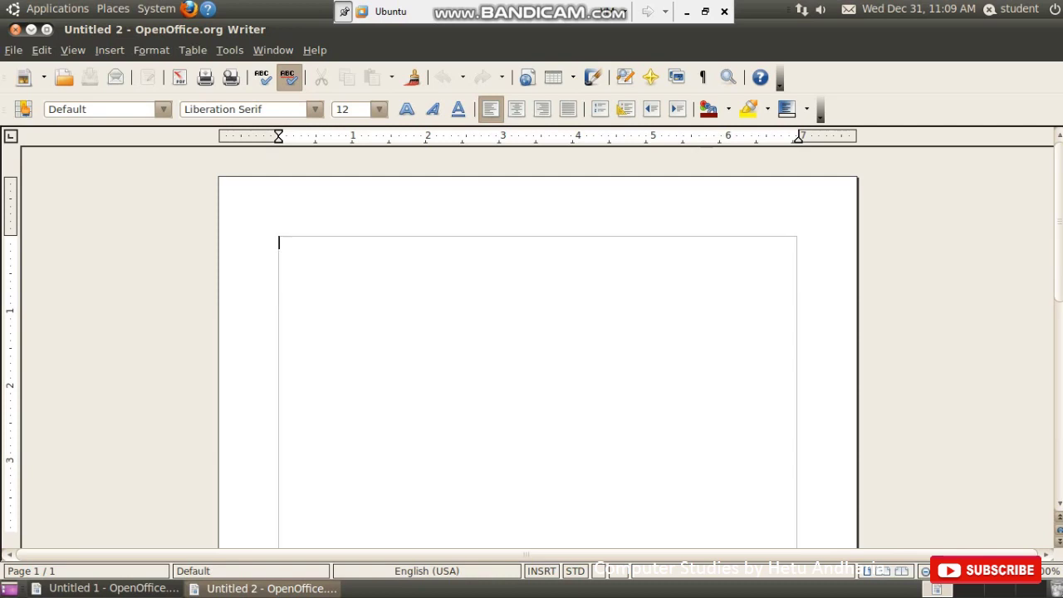
- Switch between Untitled 1 and Untitled 2, then close Untitled 2
left_click(108, 588)
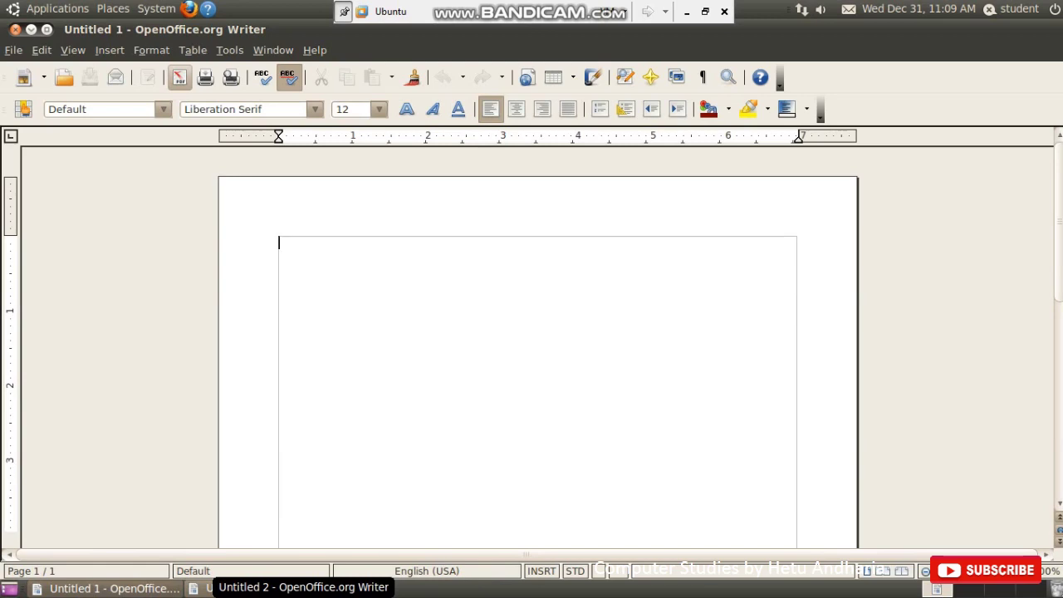
left_click(264, 587)
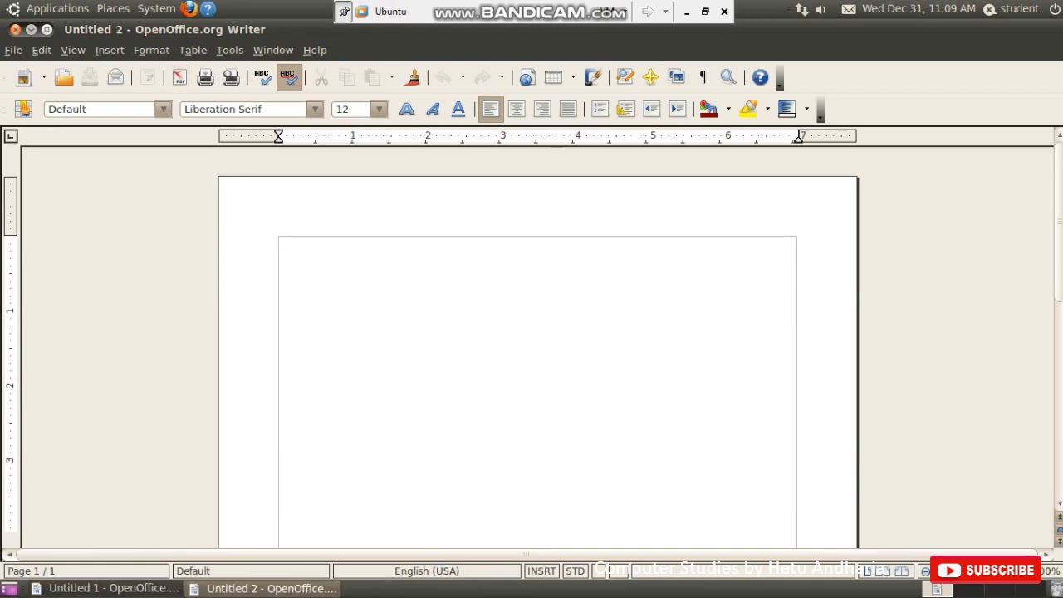
left_click(15, 29)
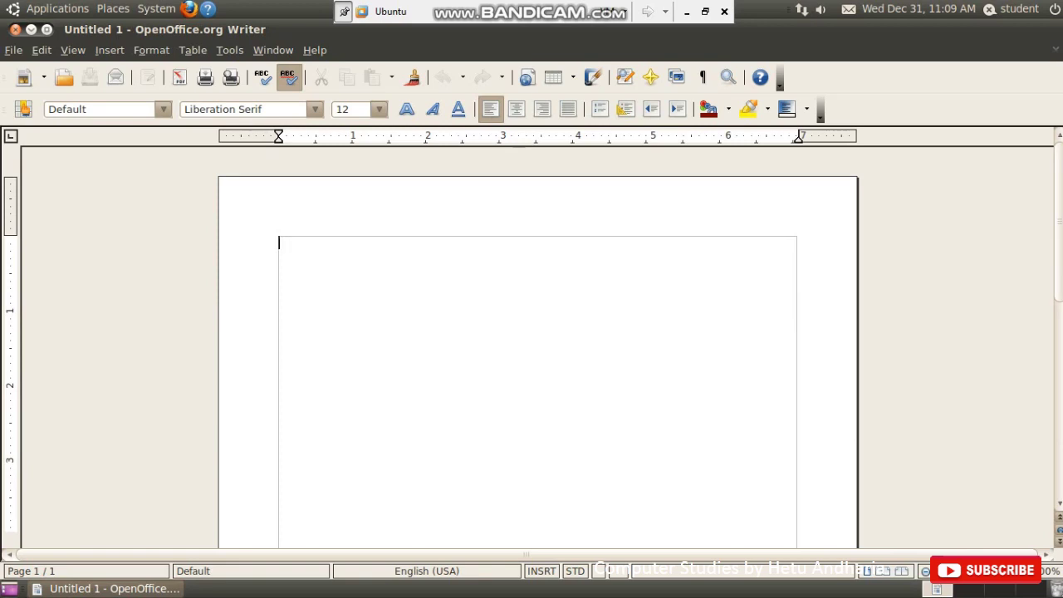
key("alt+f")
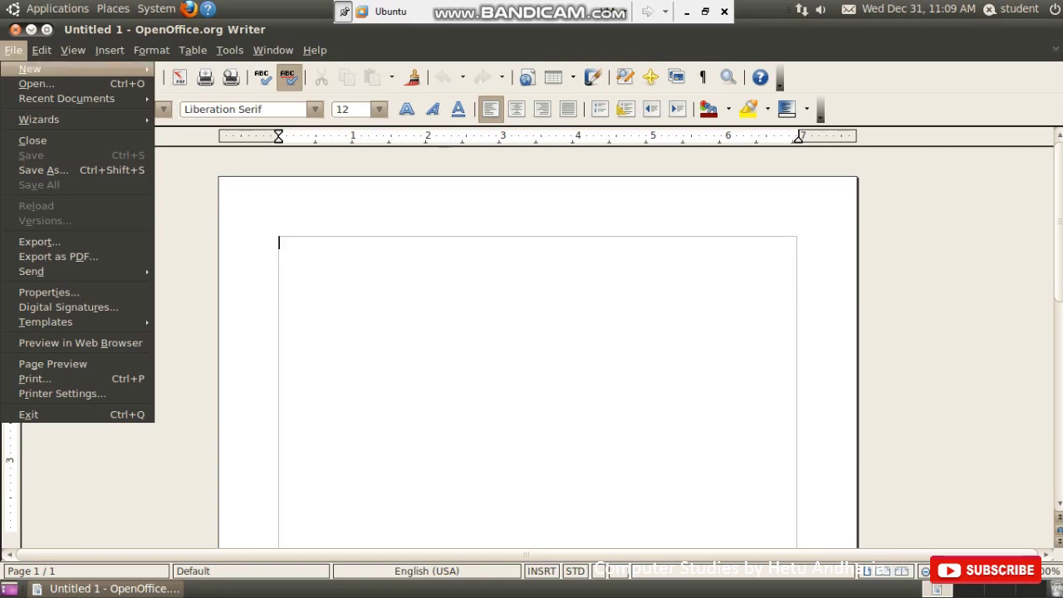
- Create a new document from the Business Correspondence > Project Proposal template
mouse_move(30, 68)
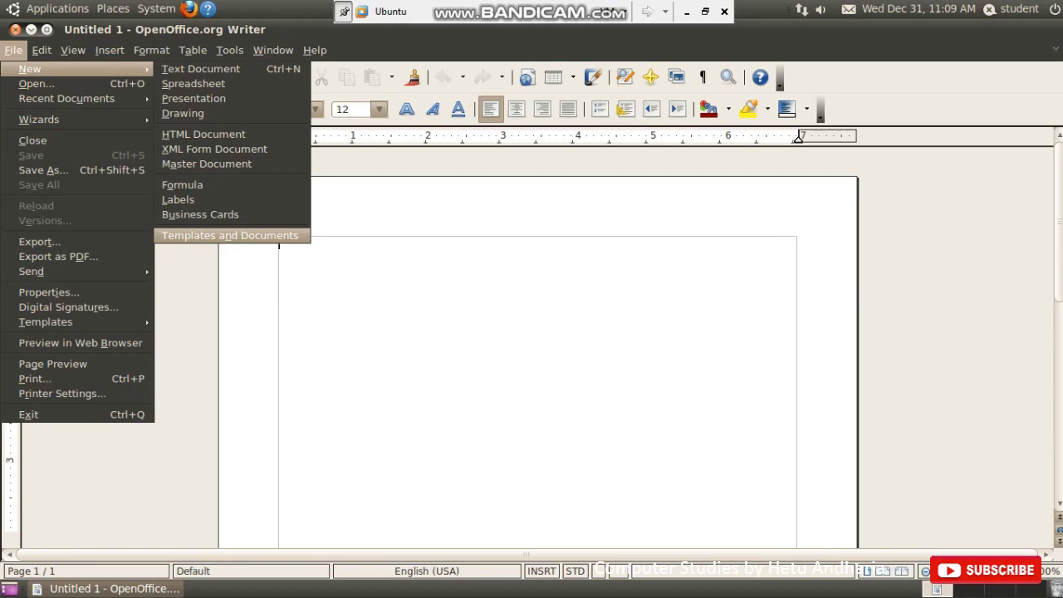
key("Return")
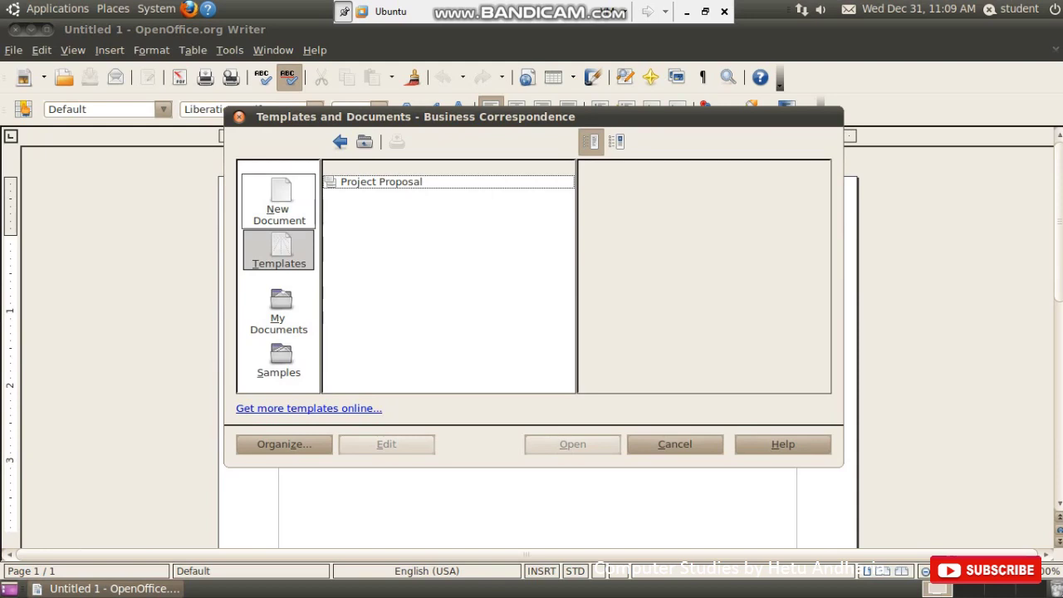
left_click(279, 203)
left_click(279, 247)
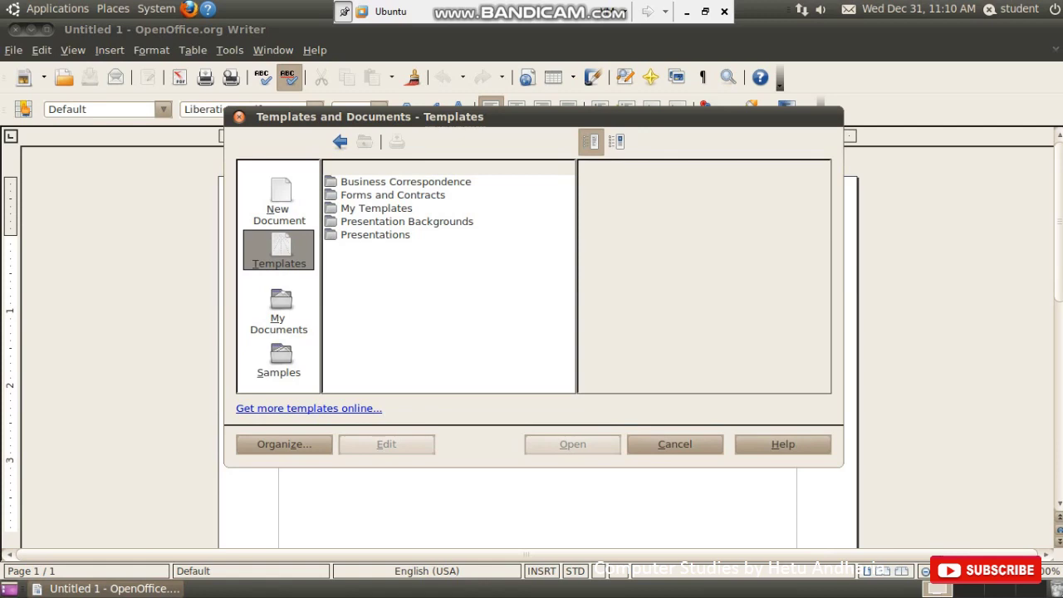
left_click(405, 181)
double_click(405, 181)
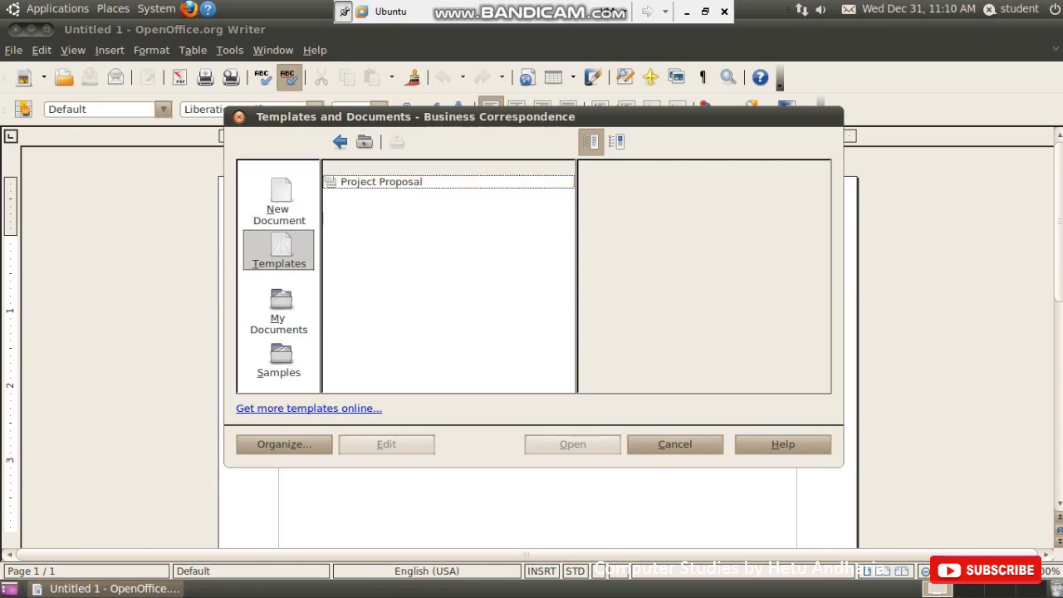
double_click(381, 181)
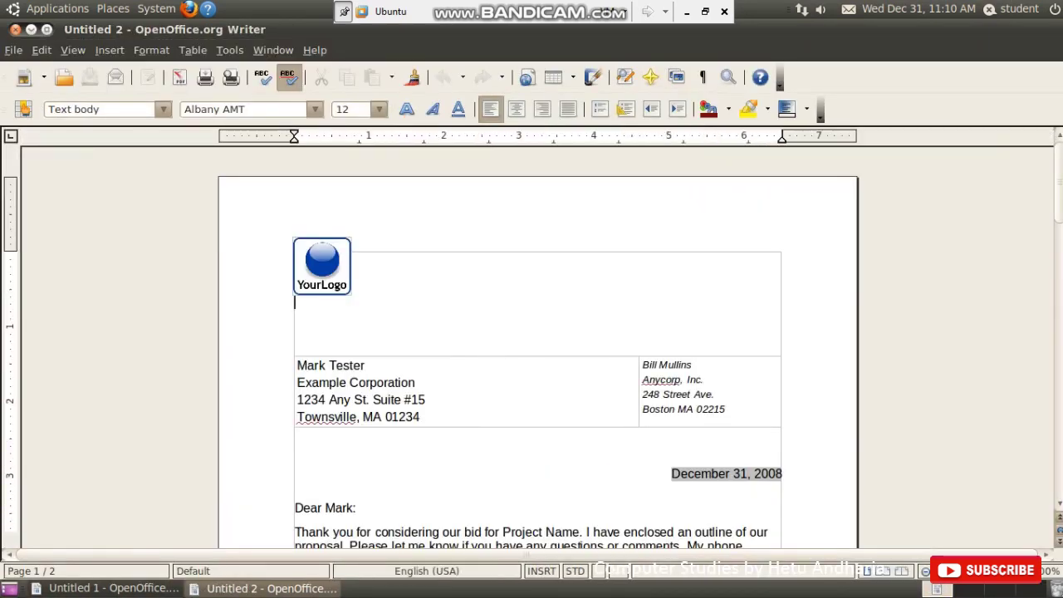
scroll(538, 349, "down", 1)
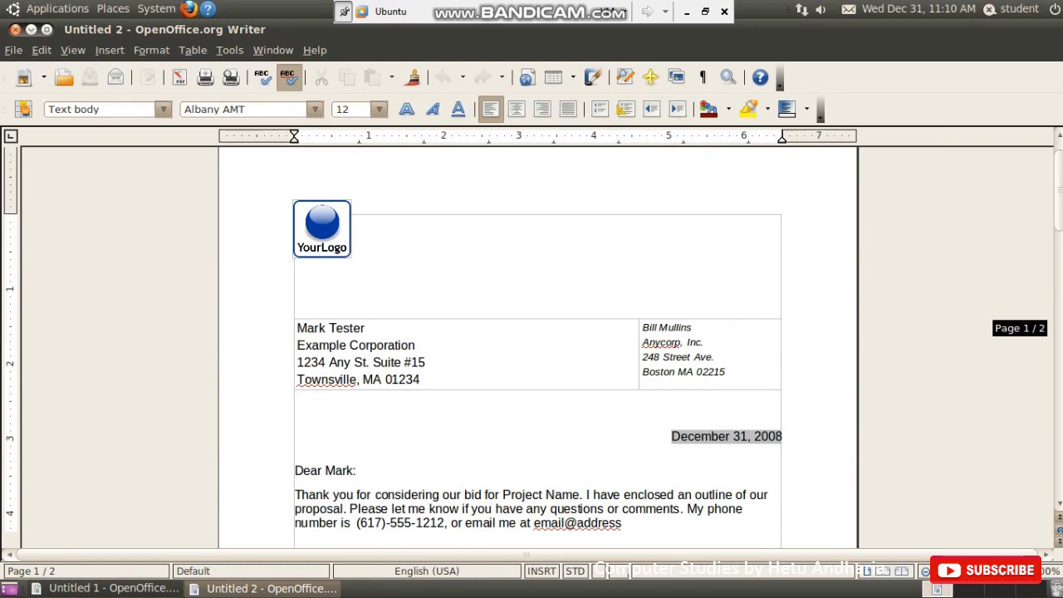
scroll(538, 349, "down", 1)
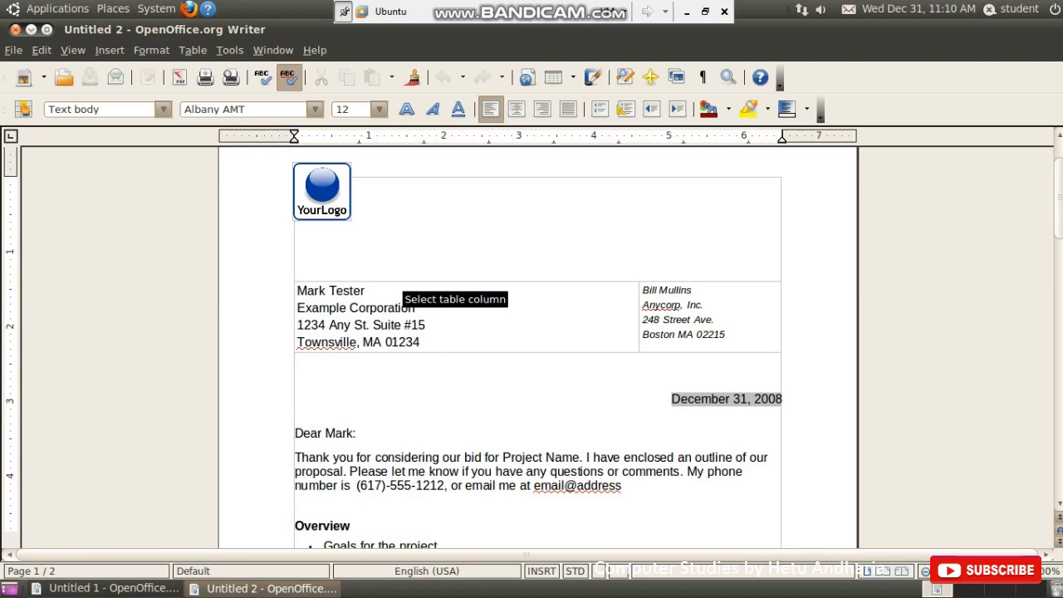
left_click(322, 190)
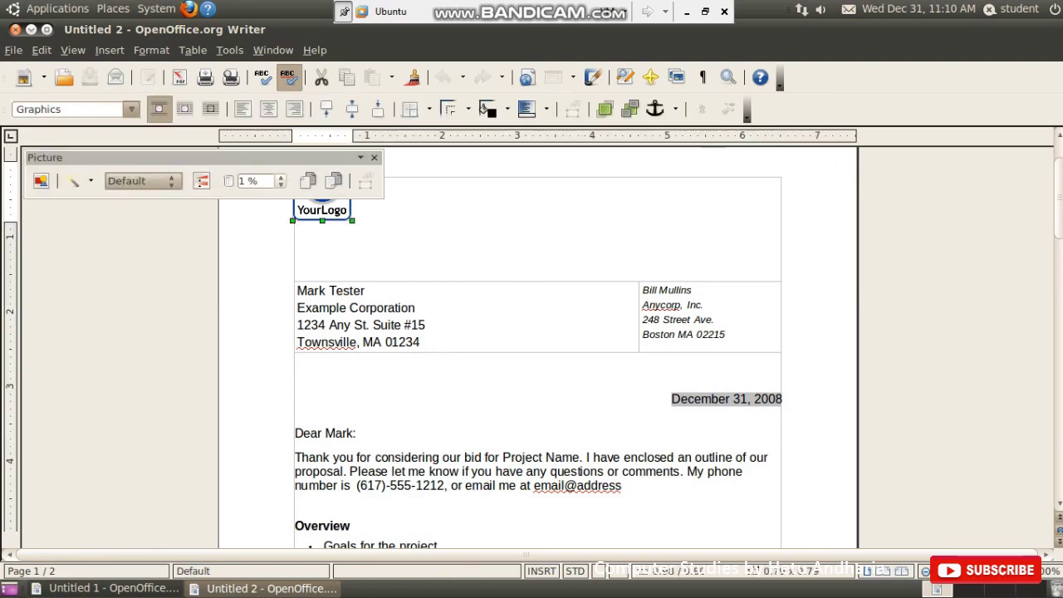
key("Escape")
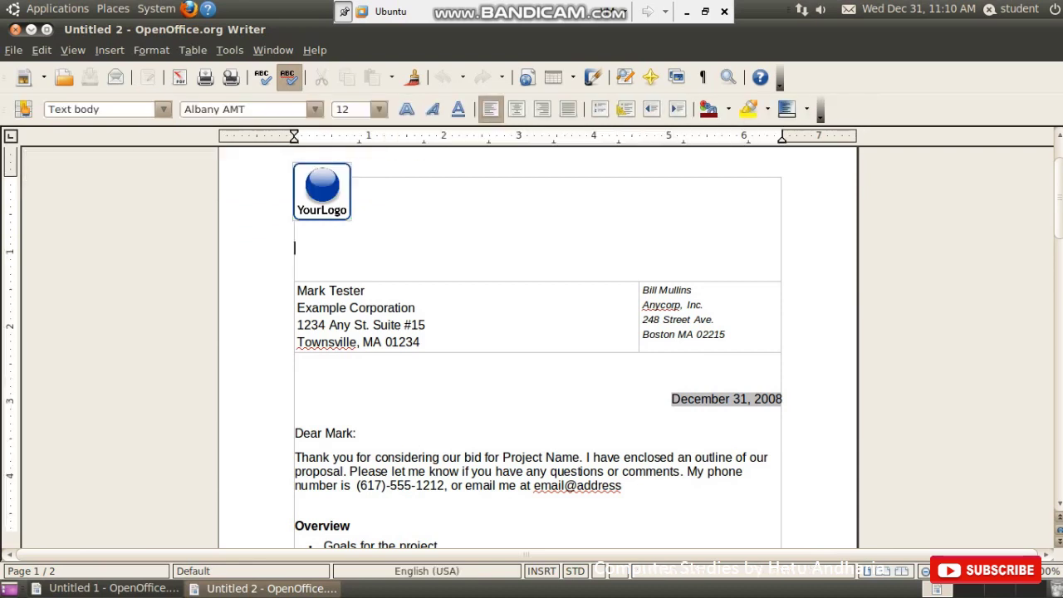
scroll(537, 349, "down", 2)
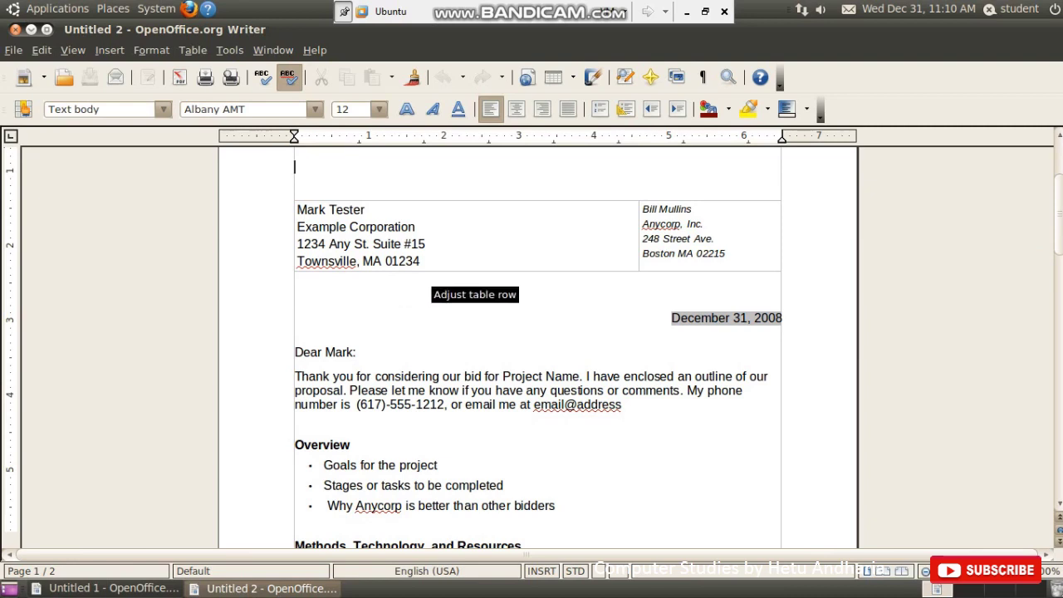
scroll(431, 278, "down", 2)
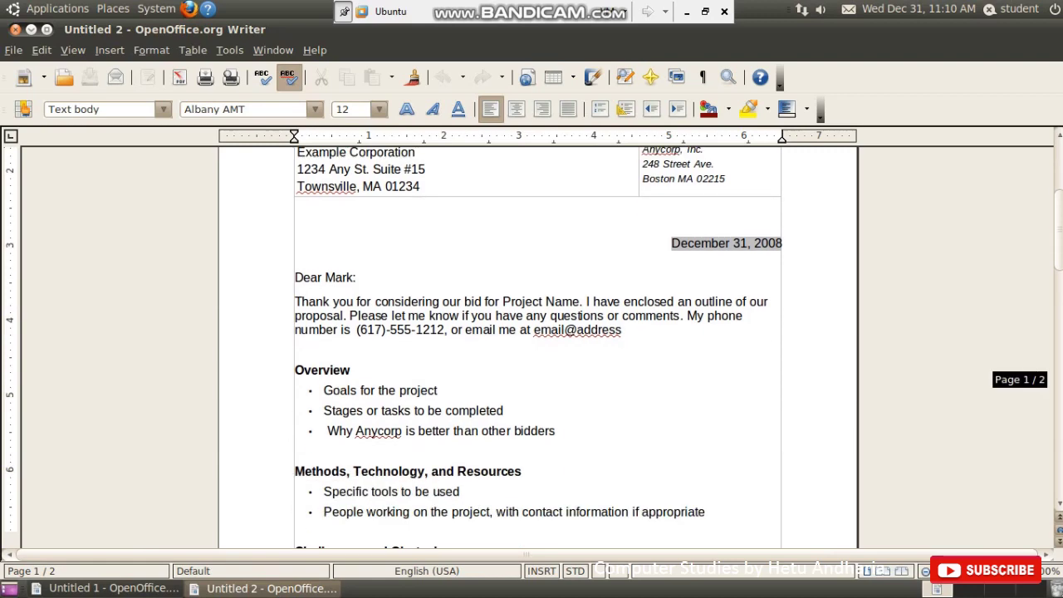
scroll(531, 348, "down", 8)
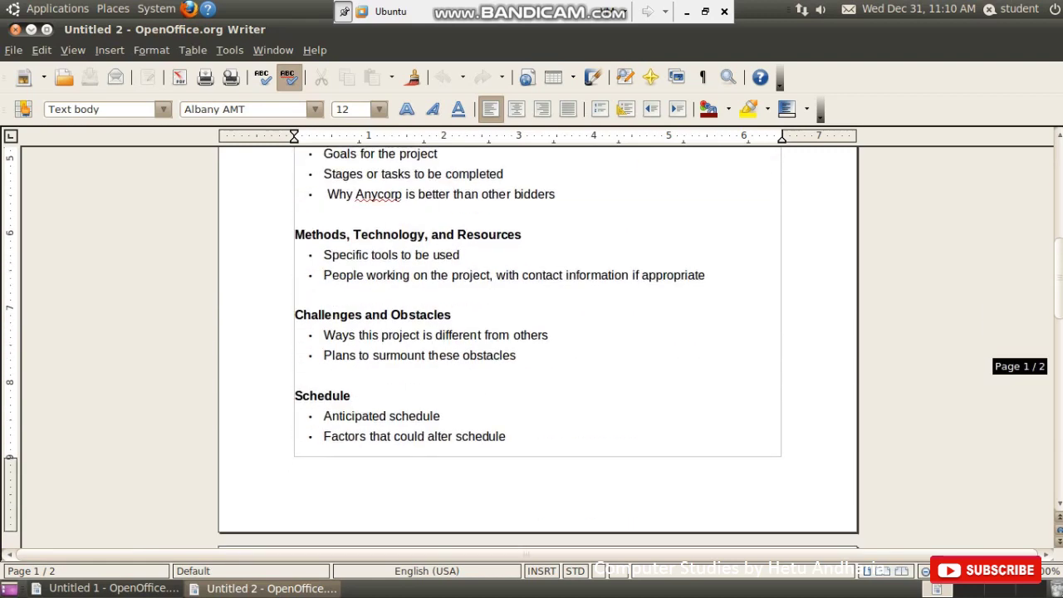
scroll(531, 348, "down", 20)
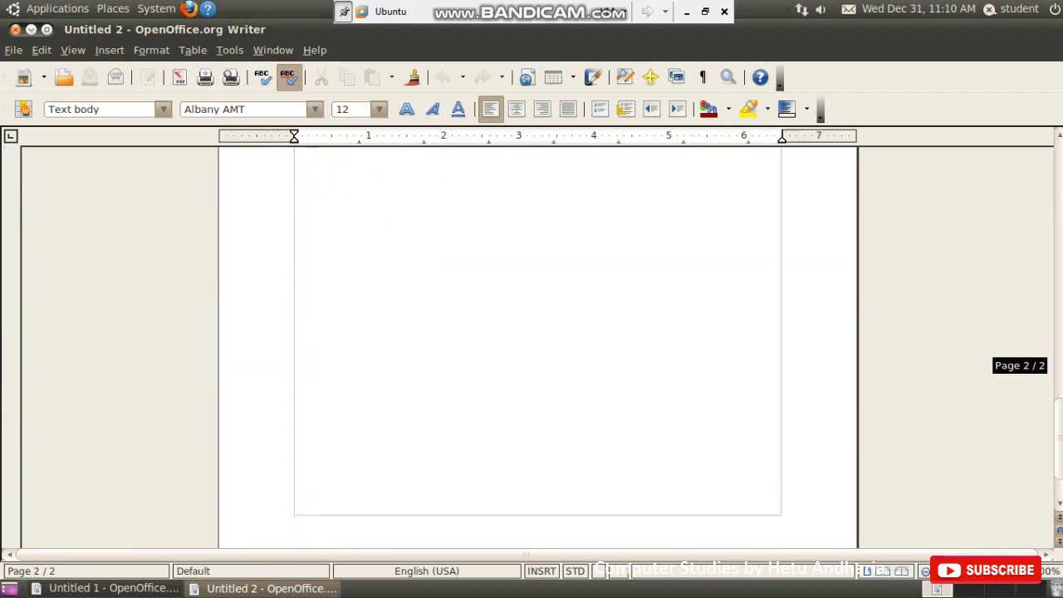
scroll(532, 348, "up", 5)
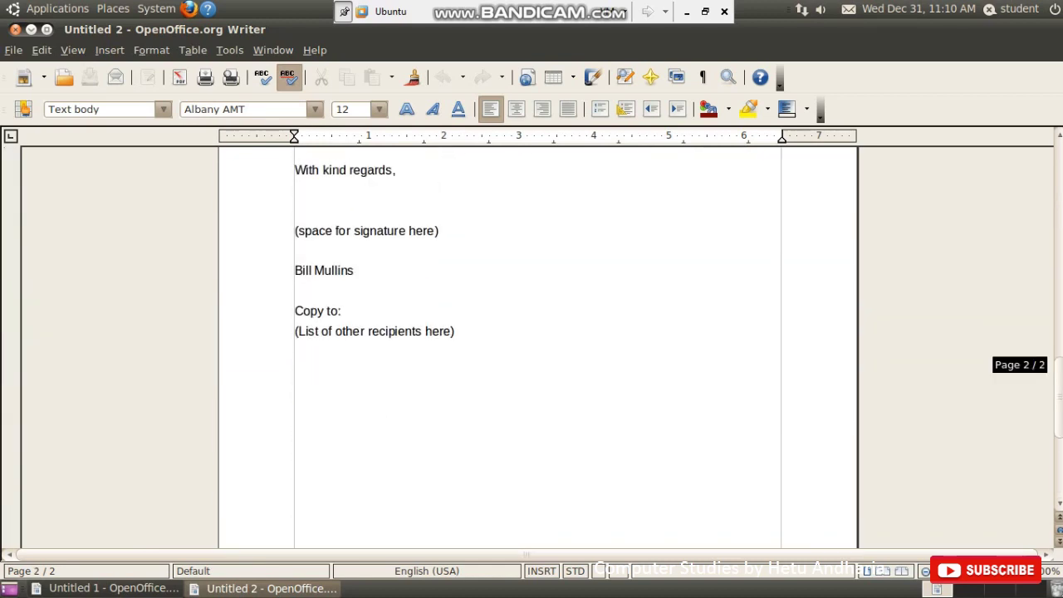
scroll(531, 348, "up", 15)
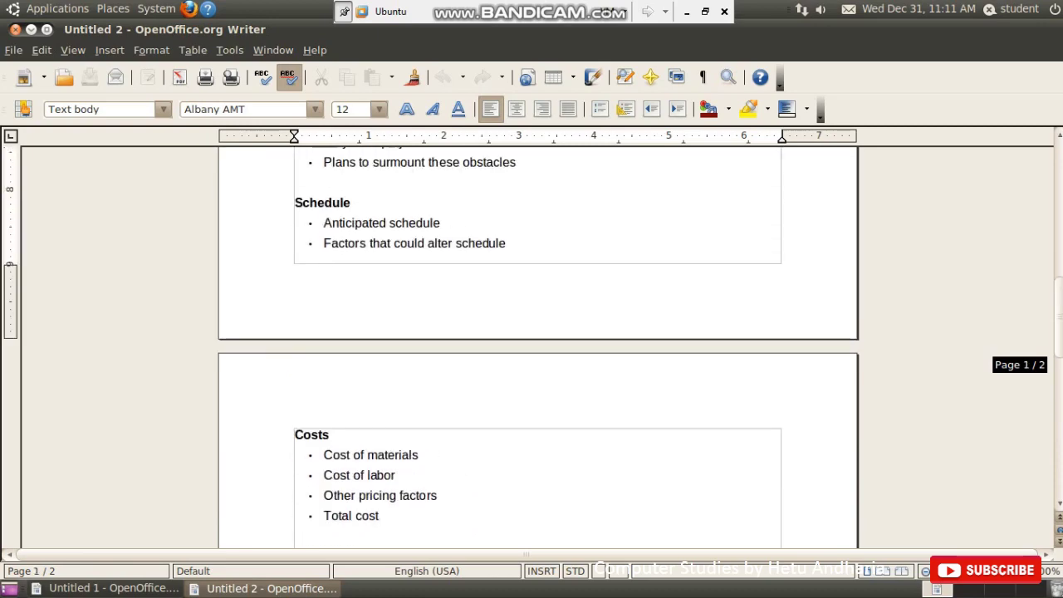
scroll(531, 348, "up", 12)
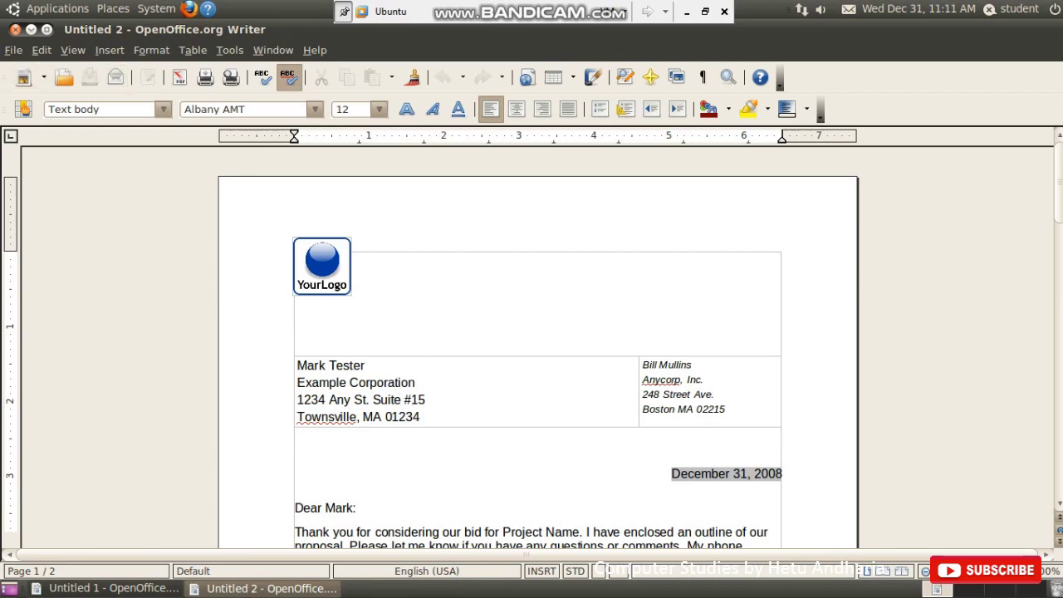
- Save the letter as 'business proposal' in the Documents folder
key("alt+f")
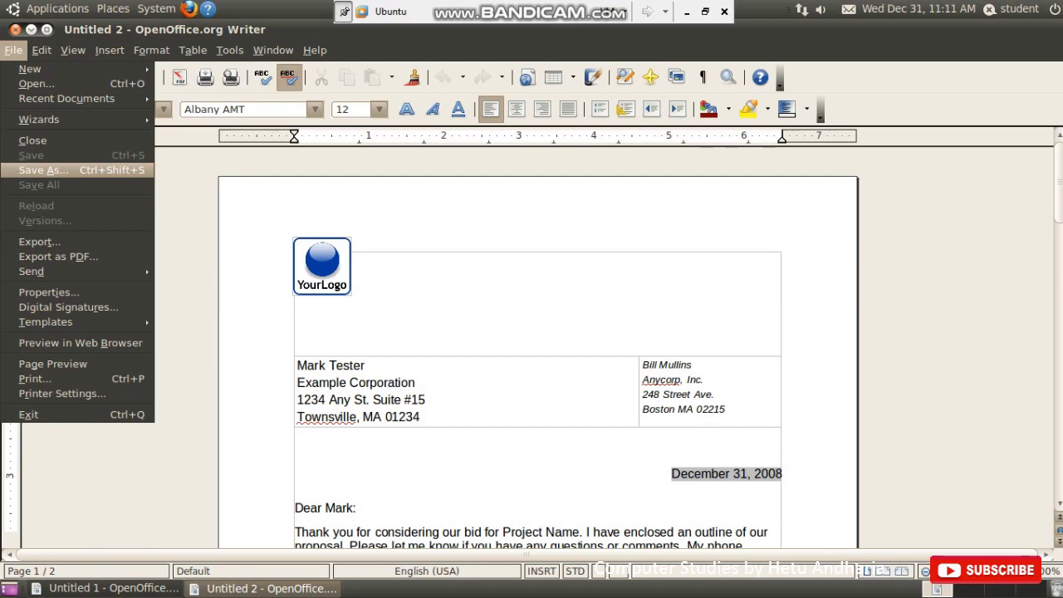
key("Return")
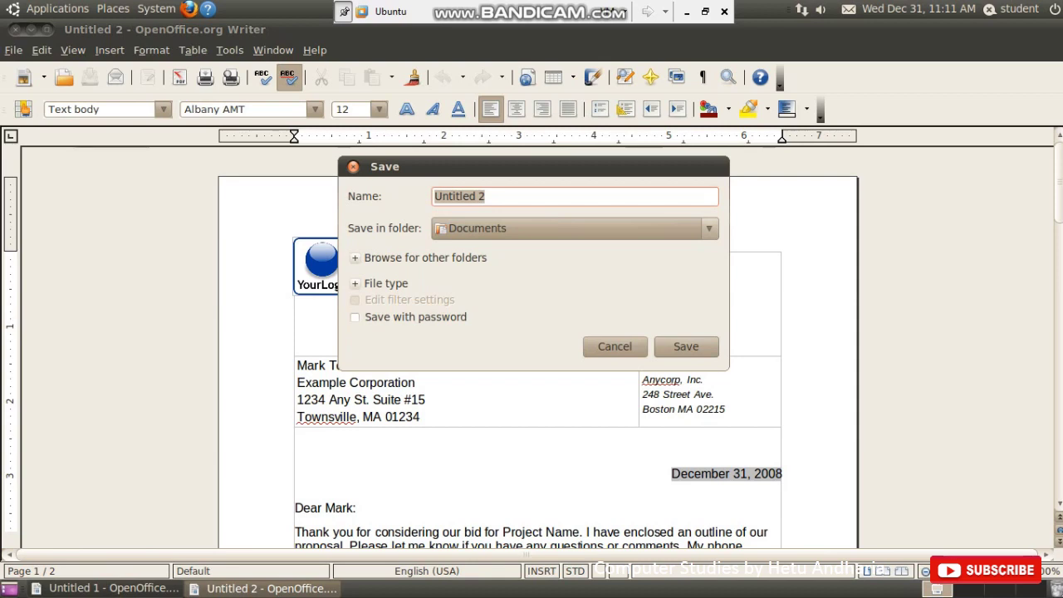
type("business")
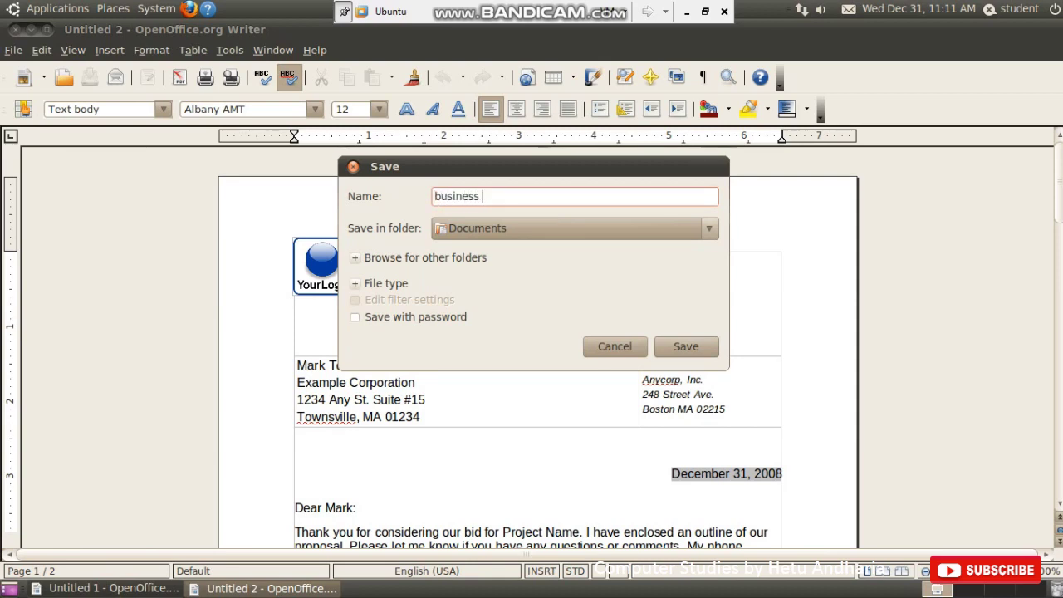
type(" proposal")
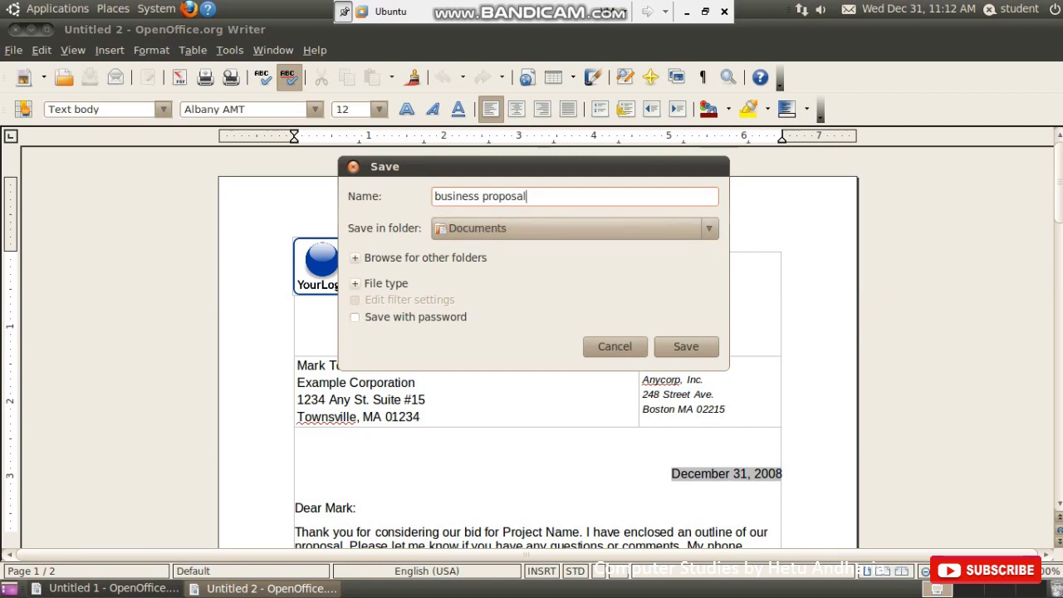
left_click(573, 227)
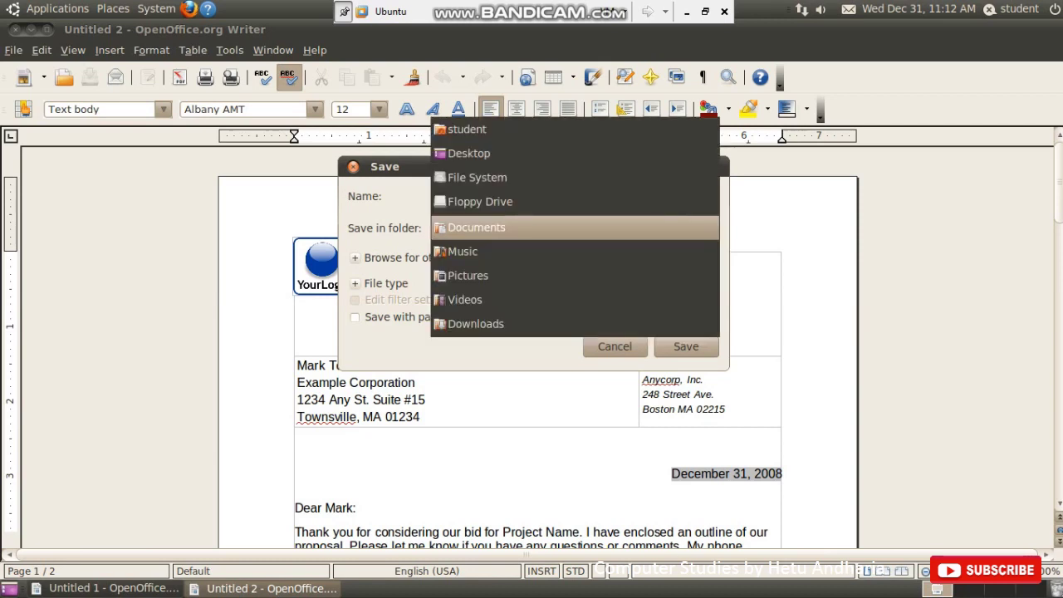
left_click(465, 299)
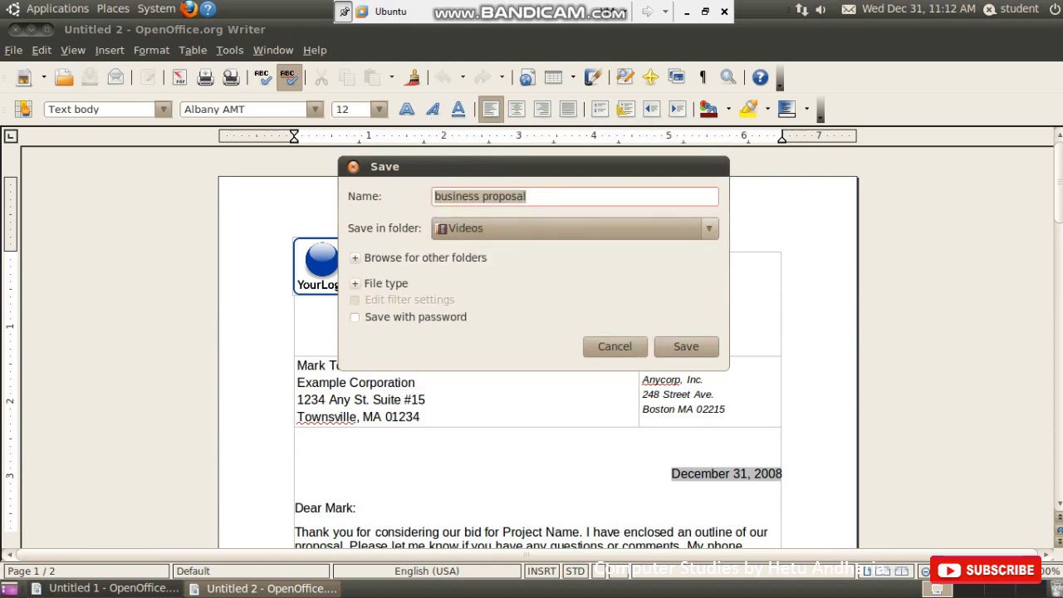
left_click(572, 228)
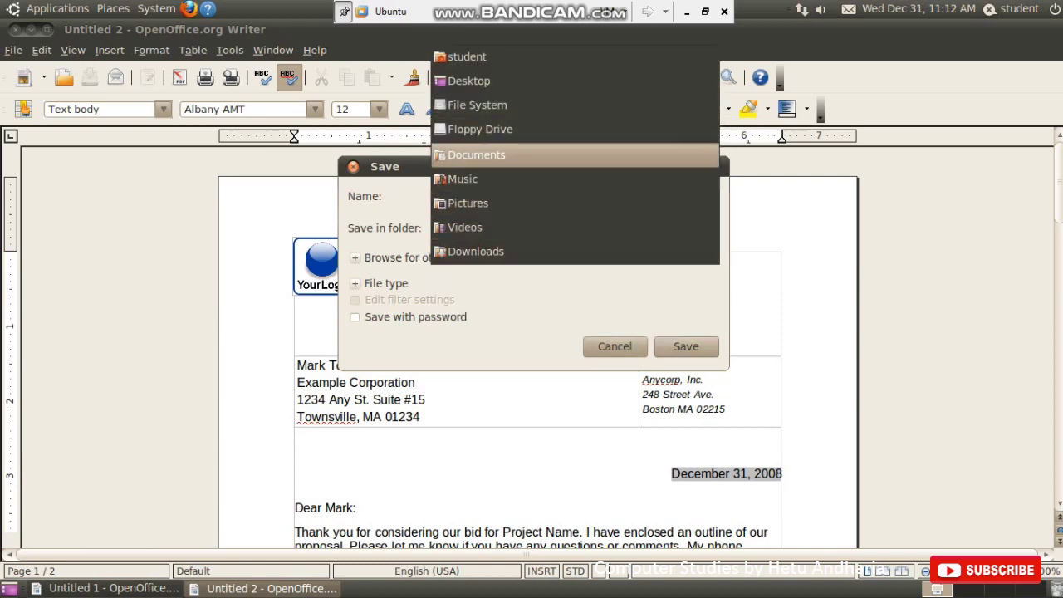
left_click(476, 154)
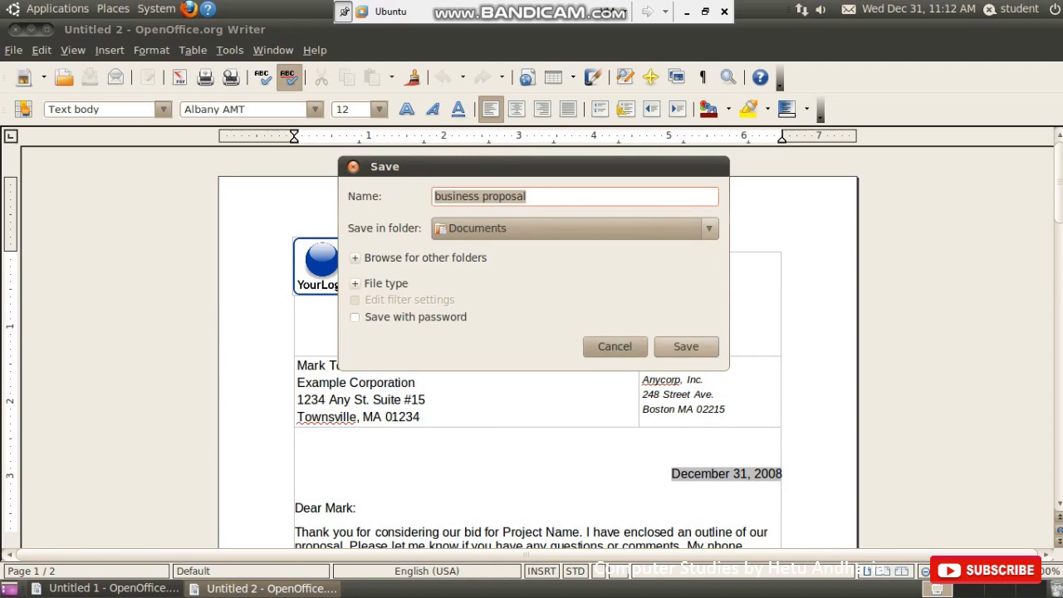
left_click(685, 346)
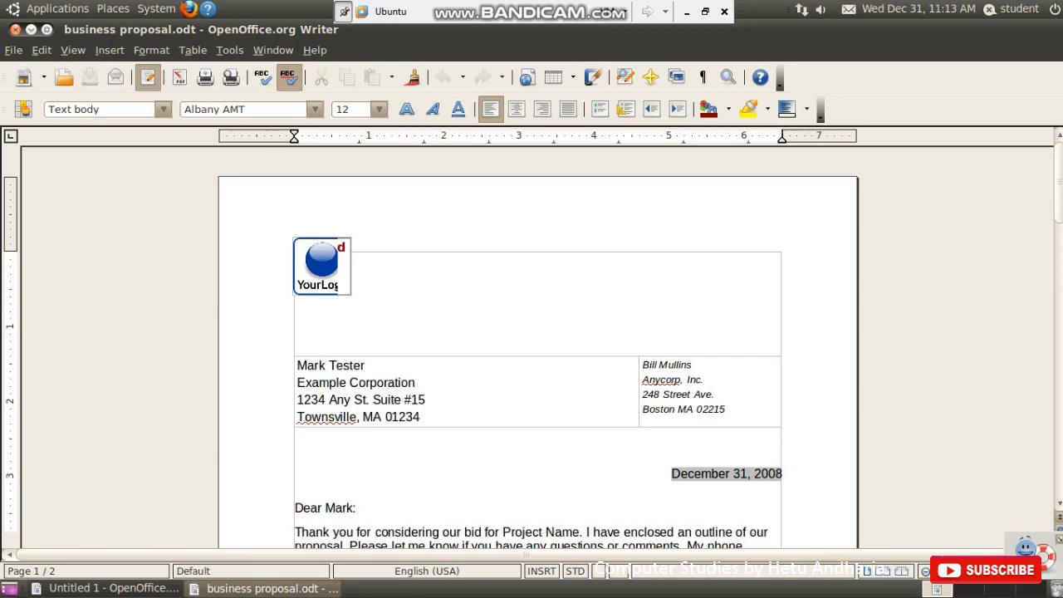
- Save a copy as business proposal.doc in Microsoft Word 97/2000/XP format, keeping that format
key("alt+f")
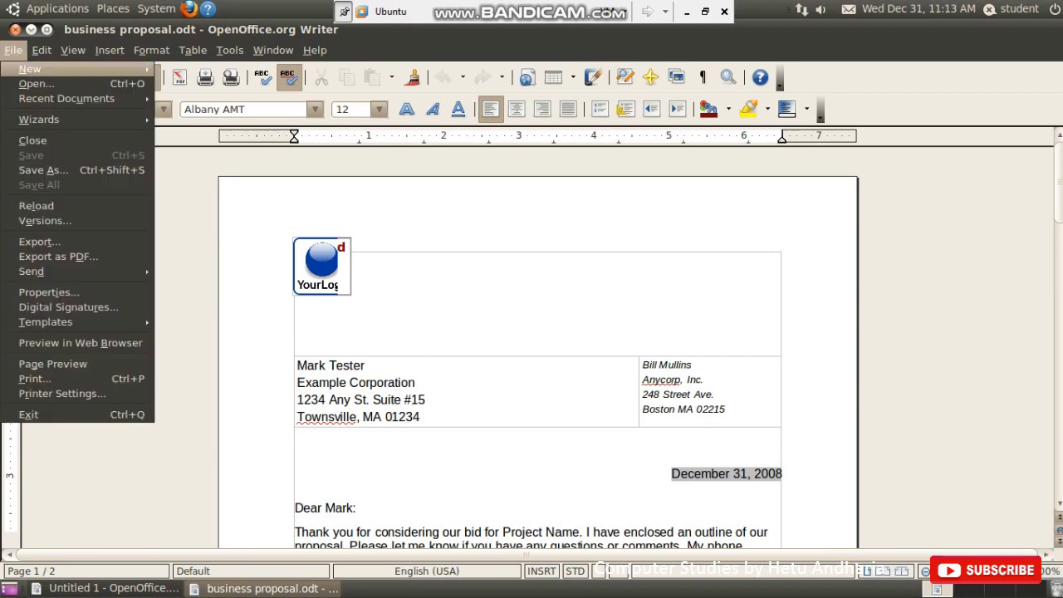
key("Down")
key("Down")
key("Down")
key("Down")
key("Down")
key("Return")
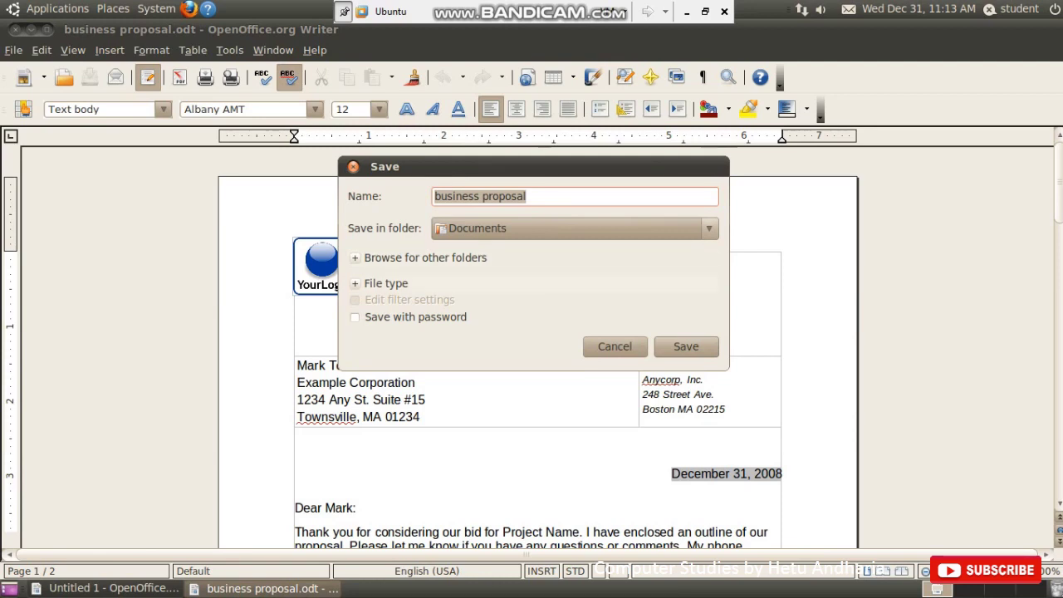
key("space")
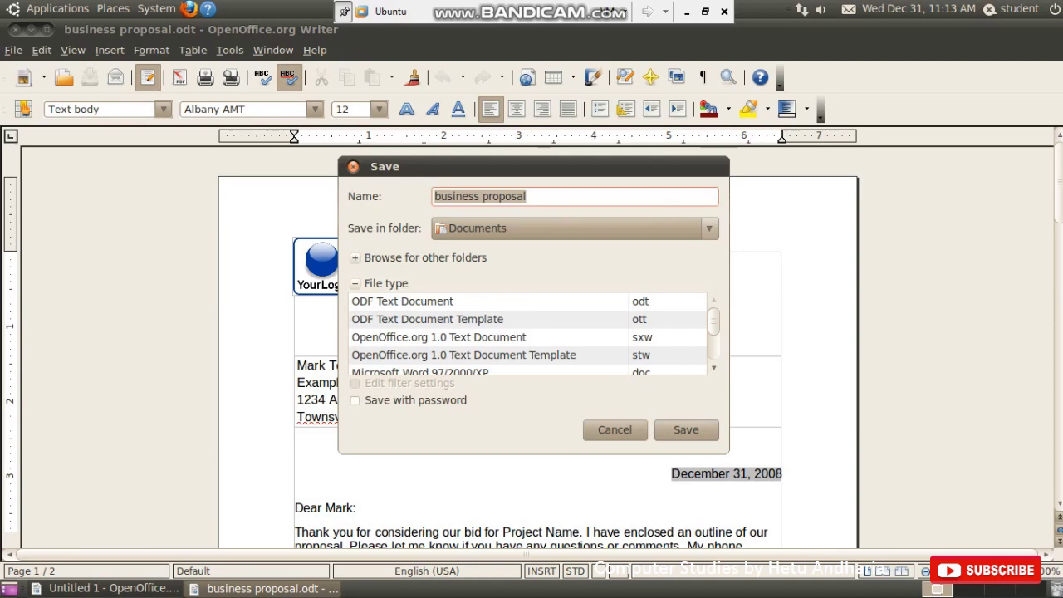
scroll(528, 336, "down", 1)
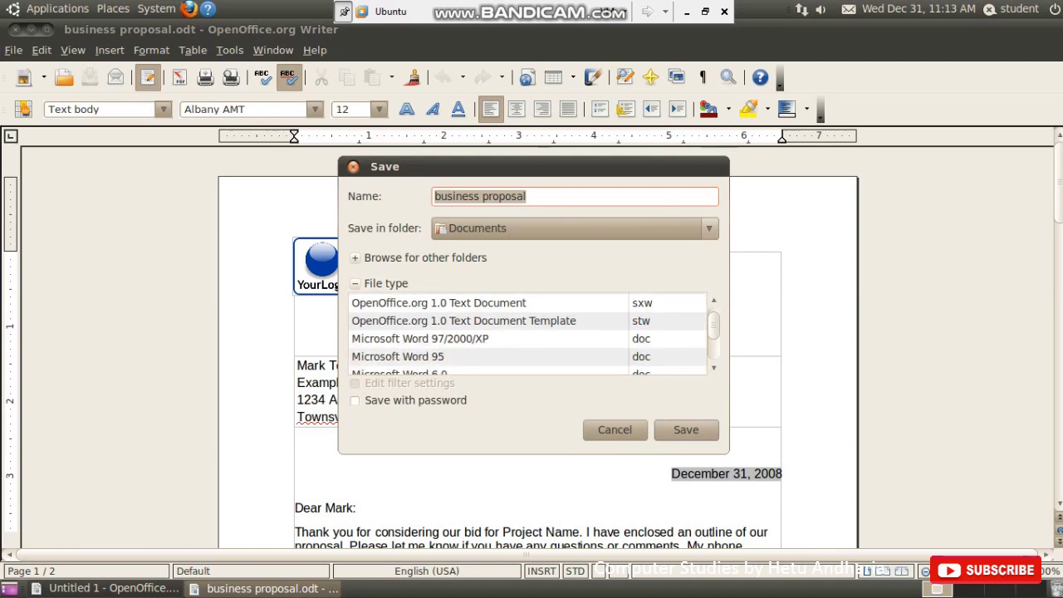
scroll(528, 334, "down", 2)
scroll(528, 334, "down", 5)
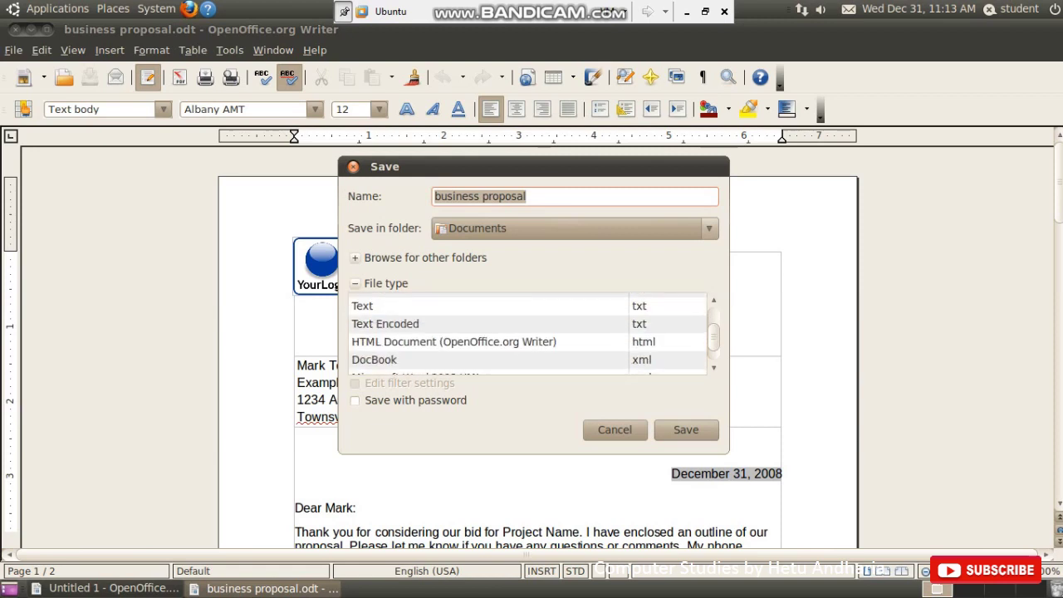
scroll(528, 333, "up", 7)
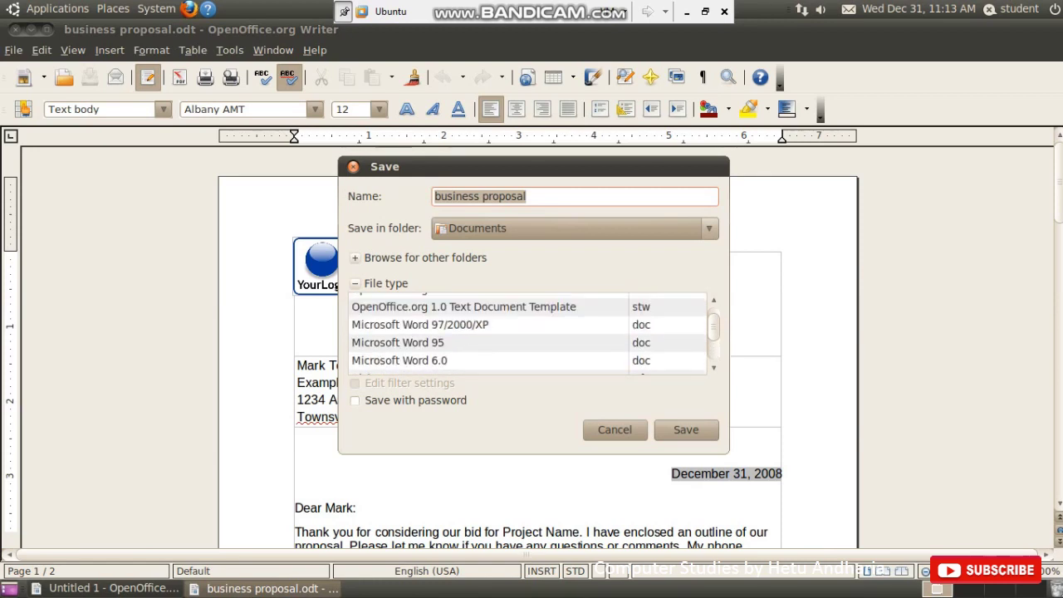
scroll(528, 334, "up", 1)
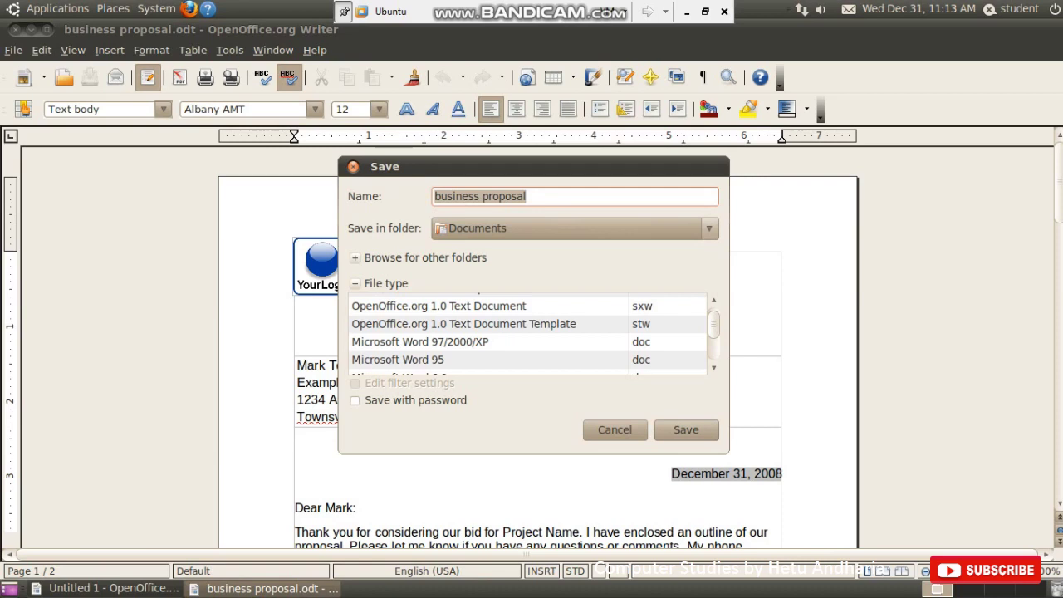
left_click(420, 342)
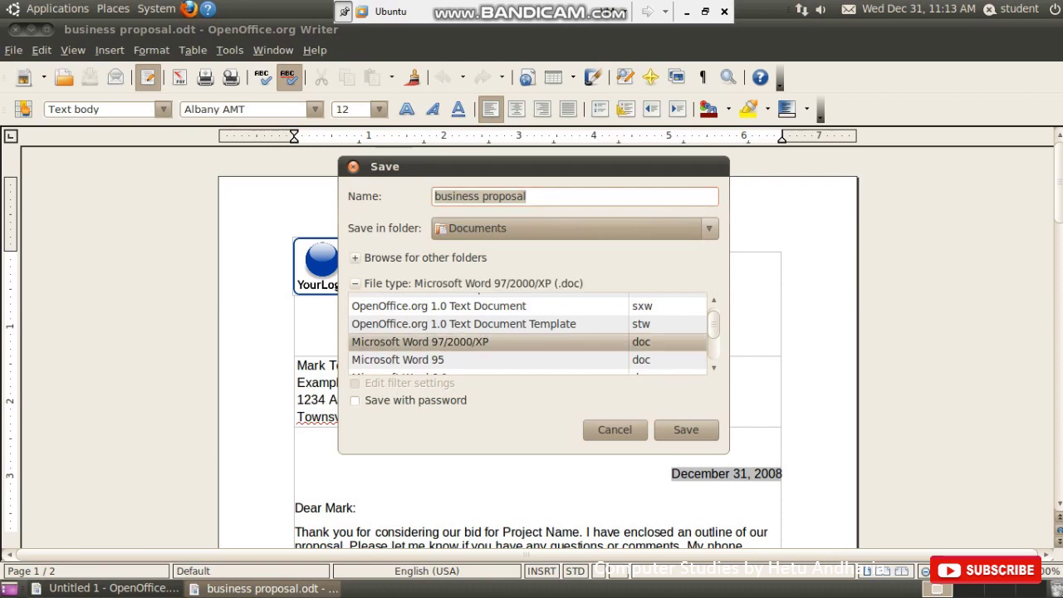
left_click(686, 429)
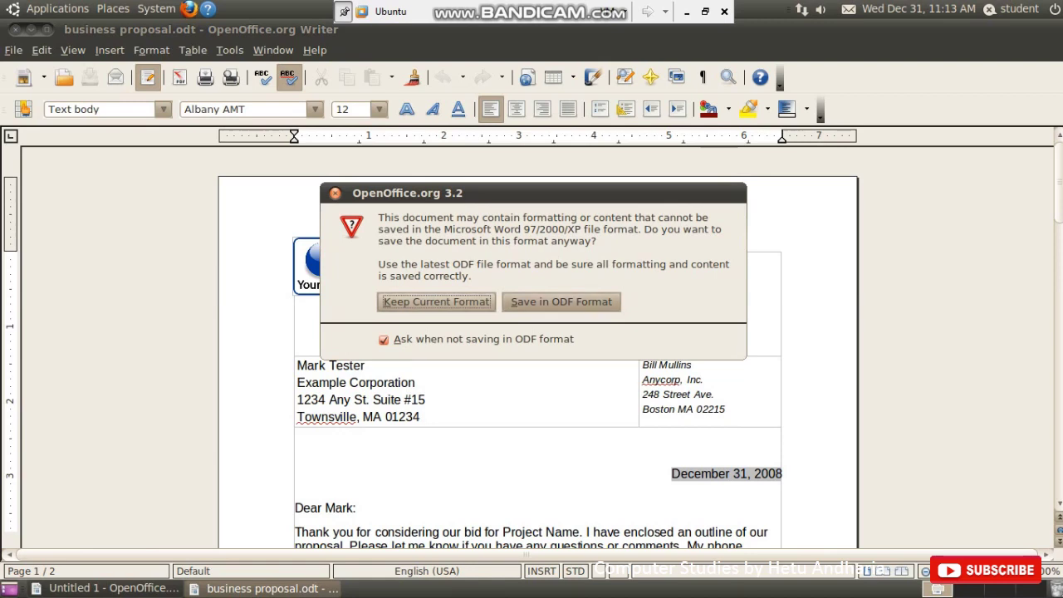
key("Return")
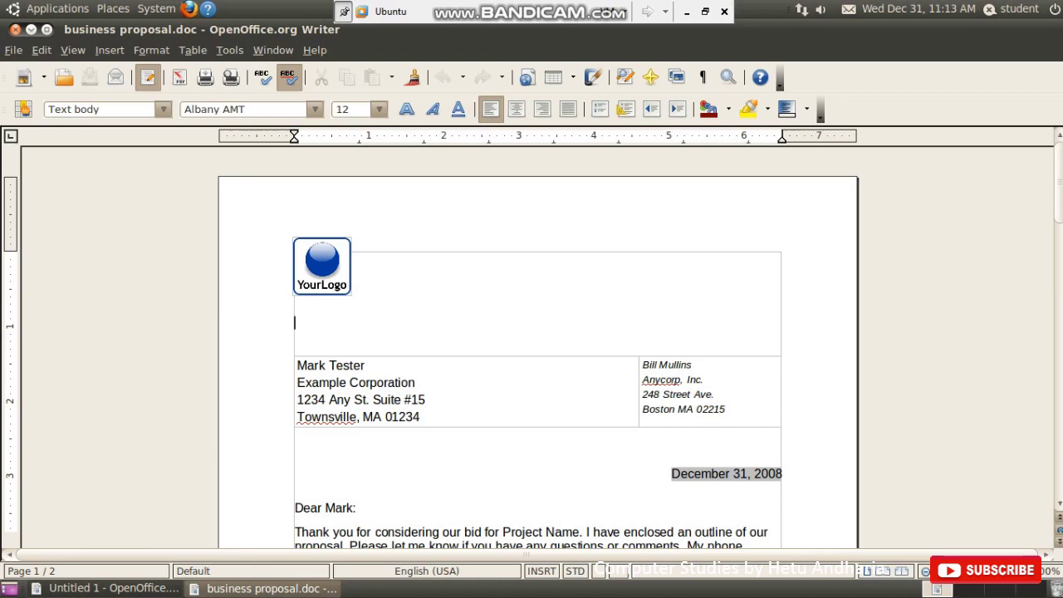
- Save a copy named 'password protected business proposal' with Save with password ticked
key("alt+f")
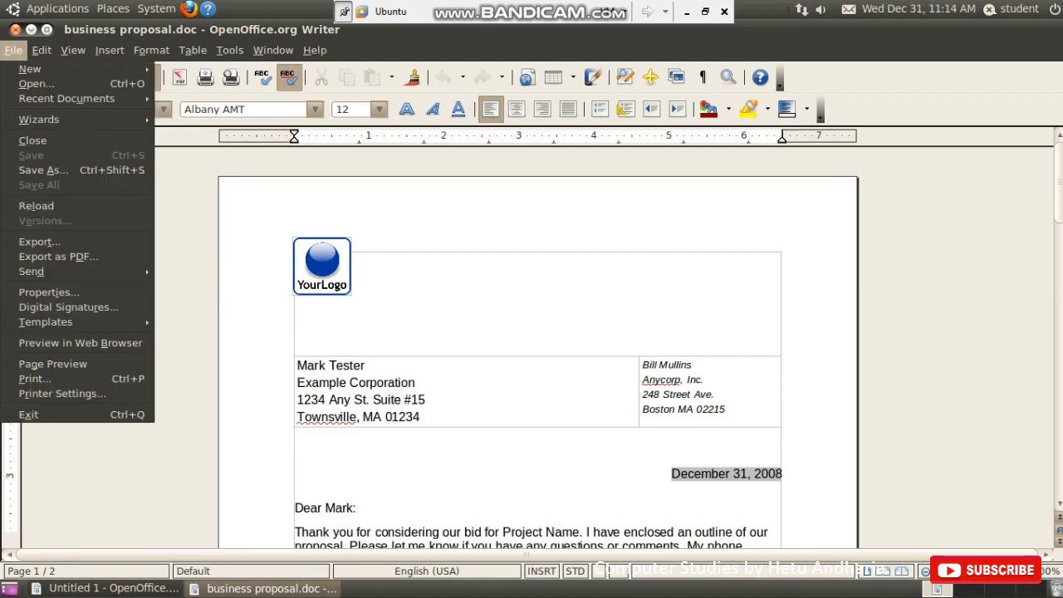
key("Up")
key("Return")
left_click(527, 196)
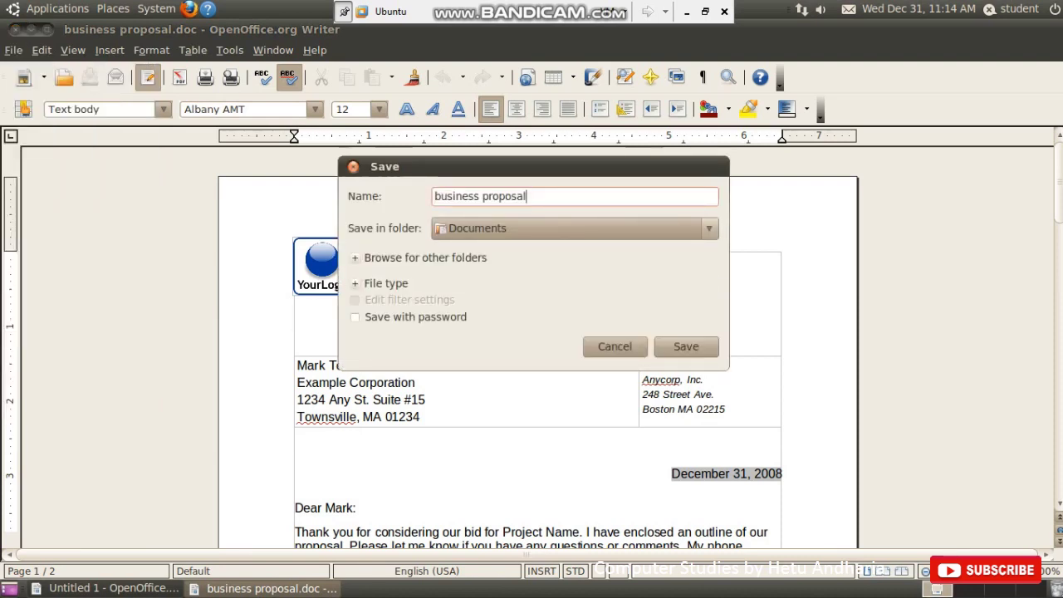
left_click(435, 195)
type("password ")
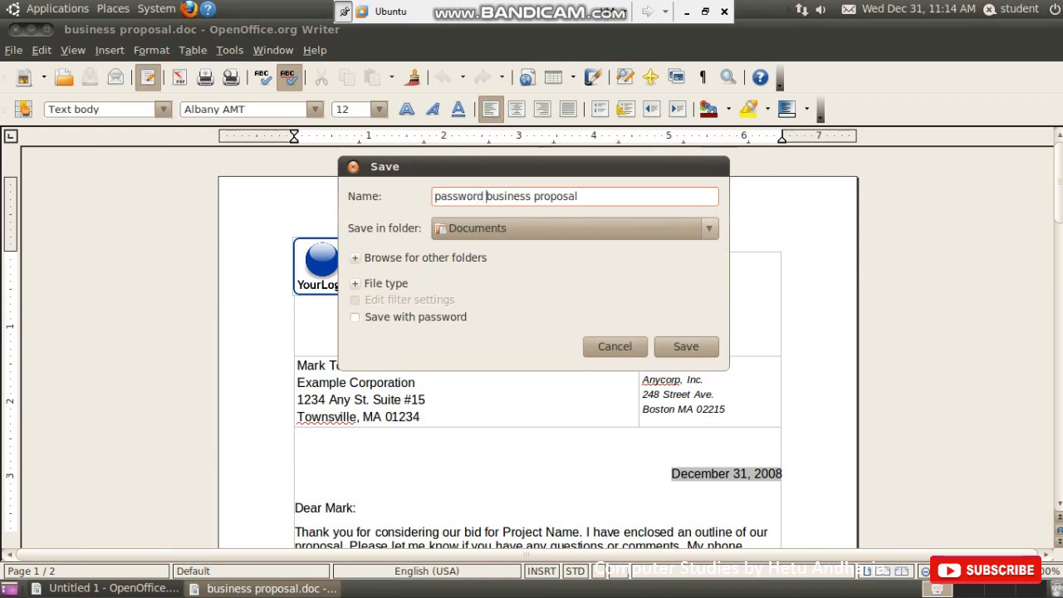
type("protected")
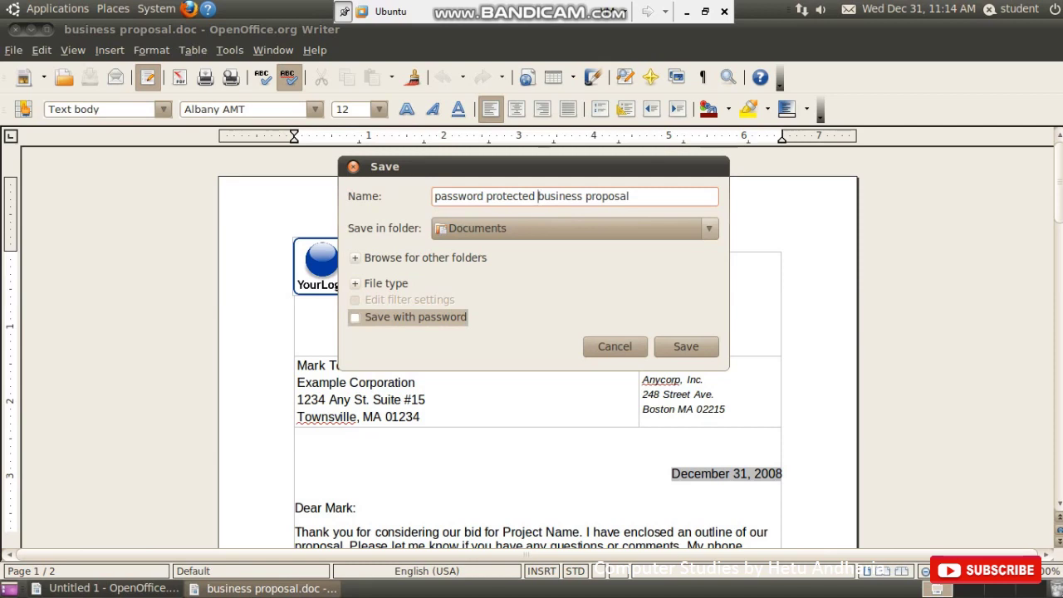
left_click(406, 317)
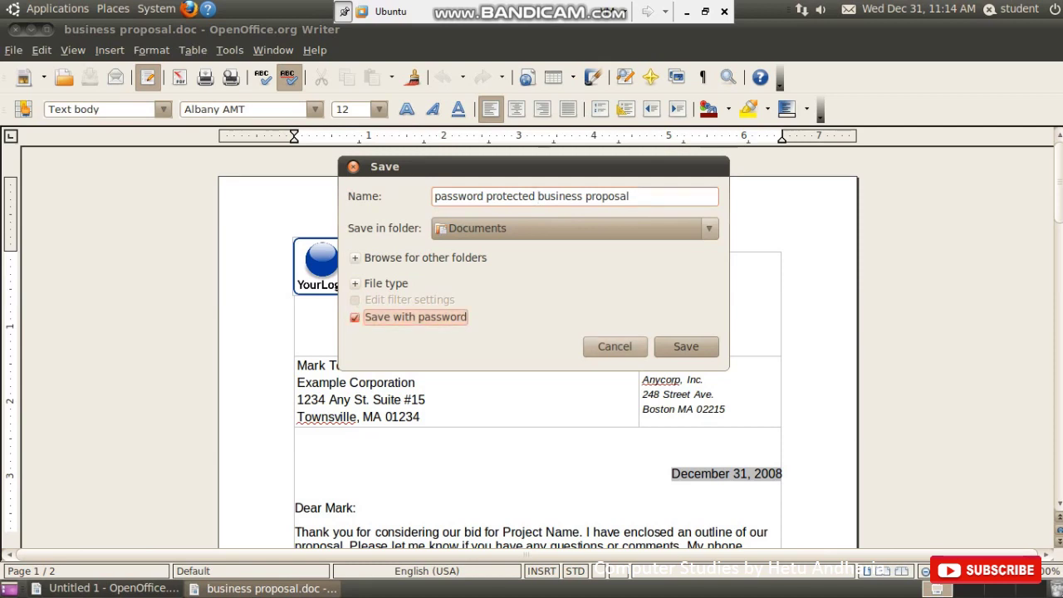
left_click(685, 346)
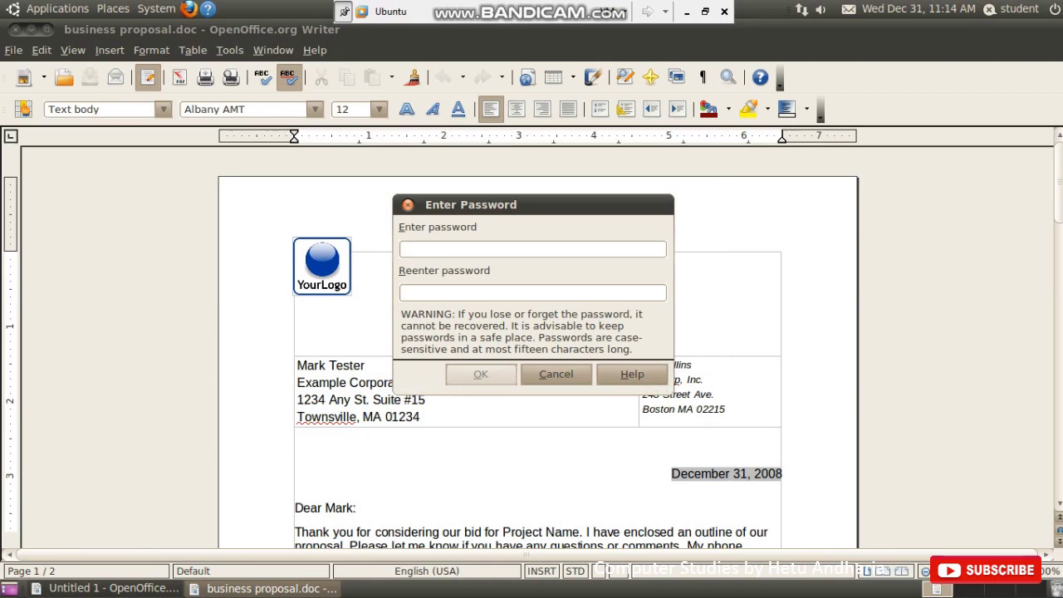
- Enter and confirm the document password to finish the protected save
type("***")
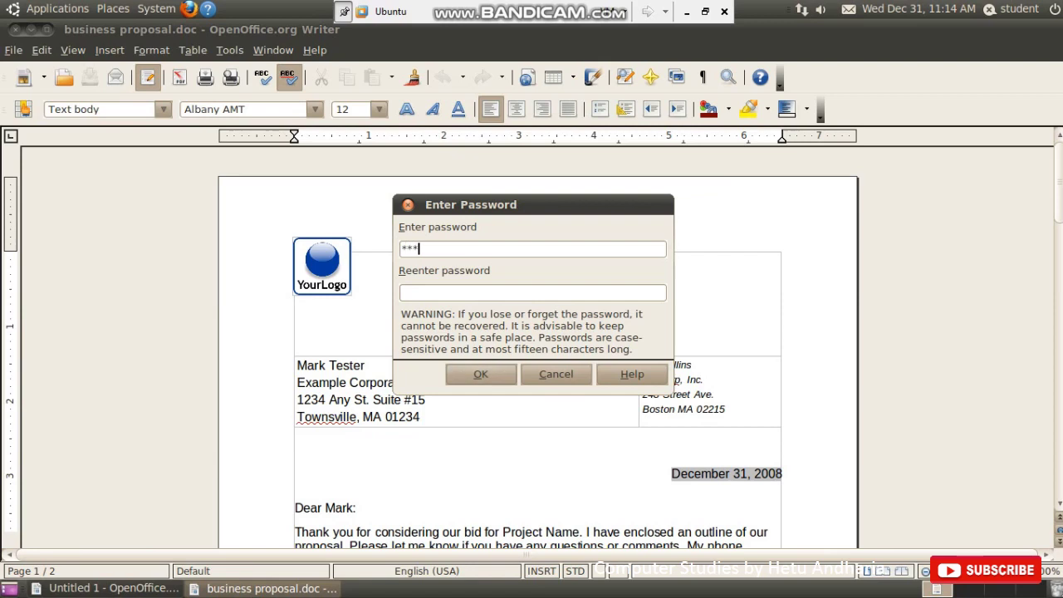
left_click(404, 292)
type("***")
key("Return")
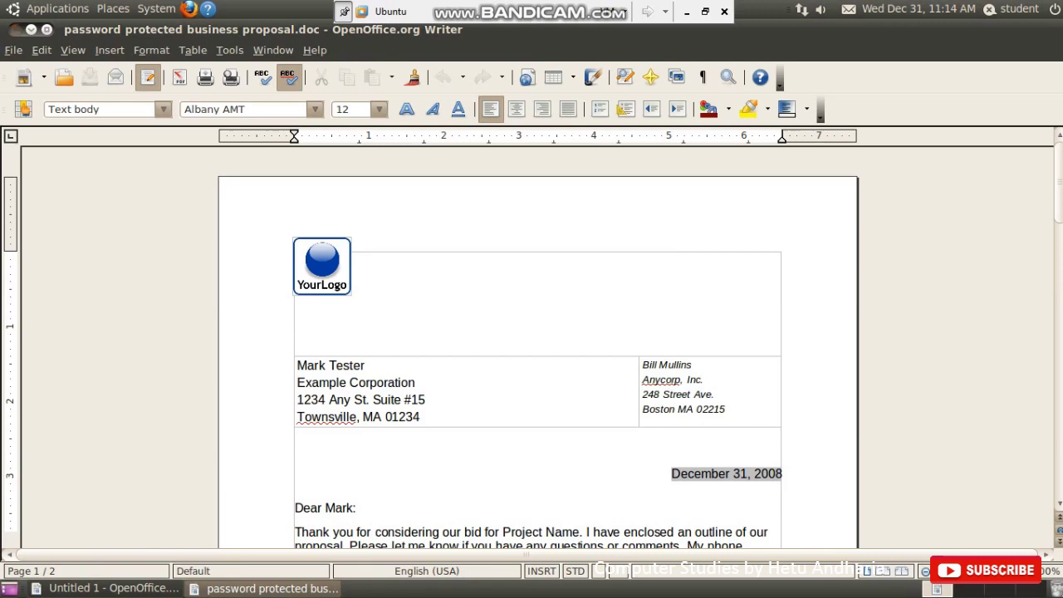
- Close the password-protected document window and exit Writer through File > Exit
left_click(15, 30)
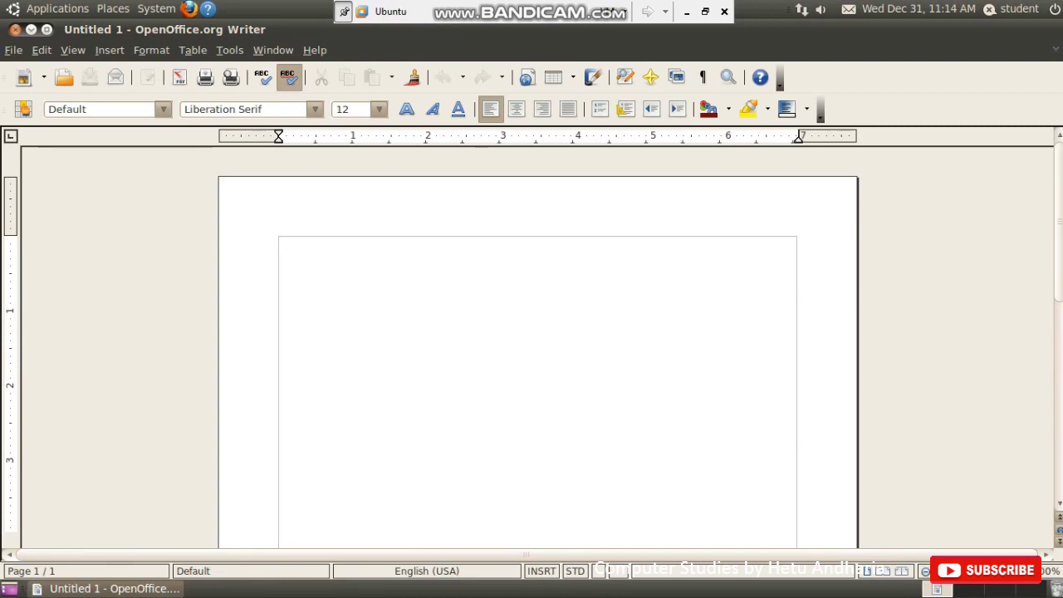
key("alt+f")
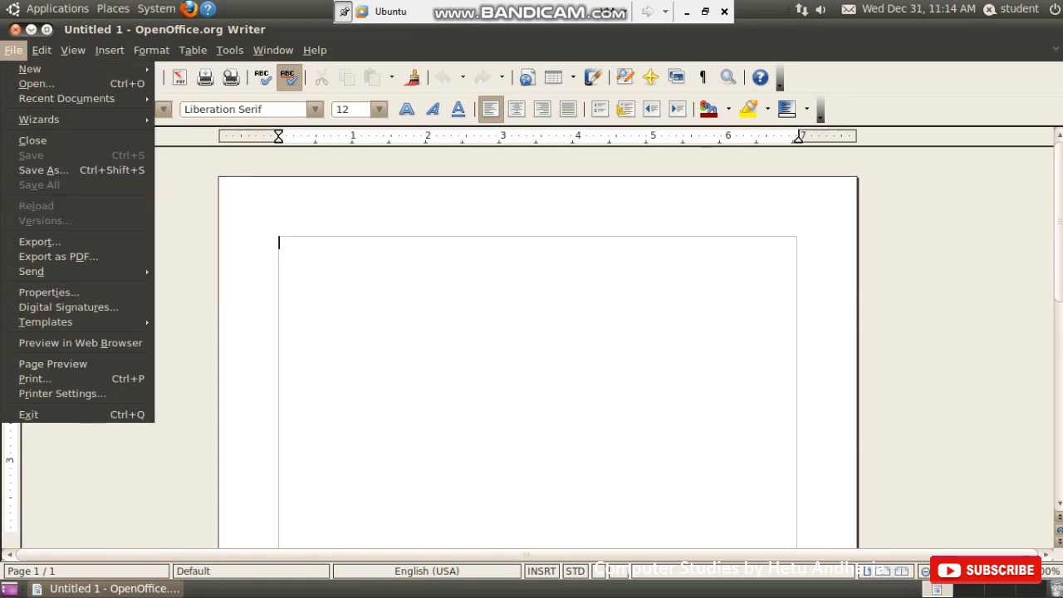
key("Up")
key("Up")
key("Down")
key("Return")
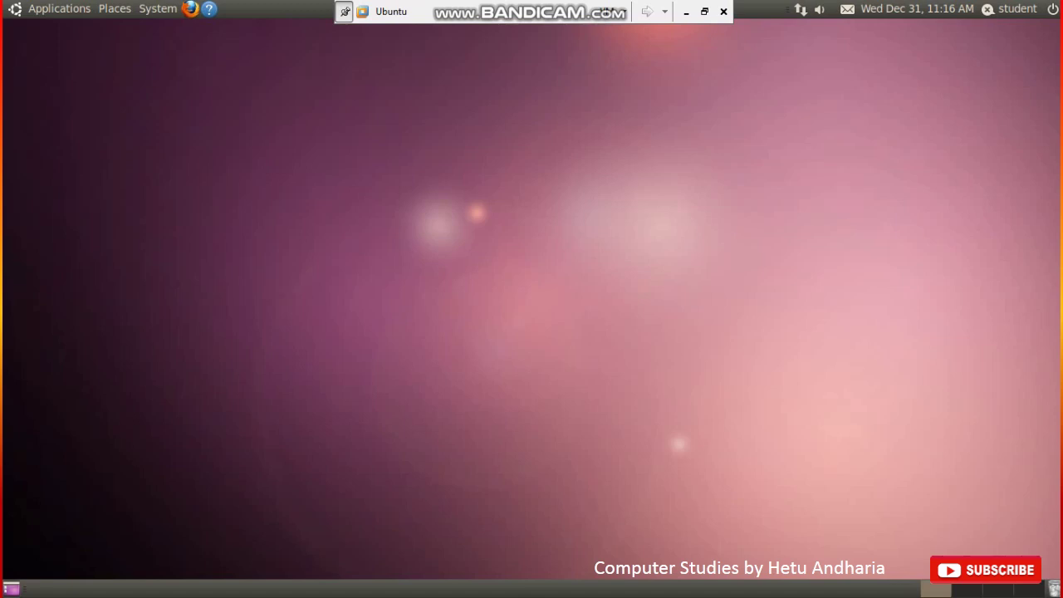
- Relaunch OpenOffice.org Word Processor from Applications > Office and bring up the Open dialog
left_click(59, 8)
mouse_move(56, 31)
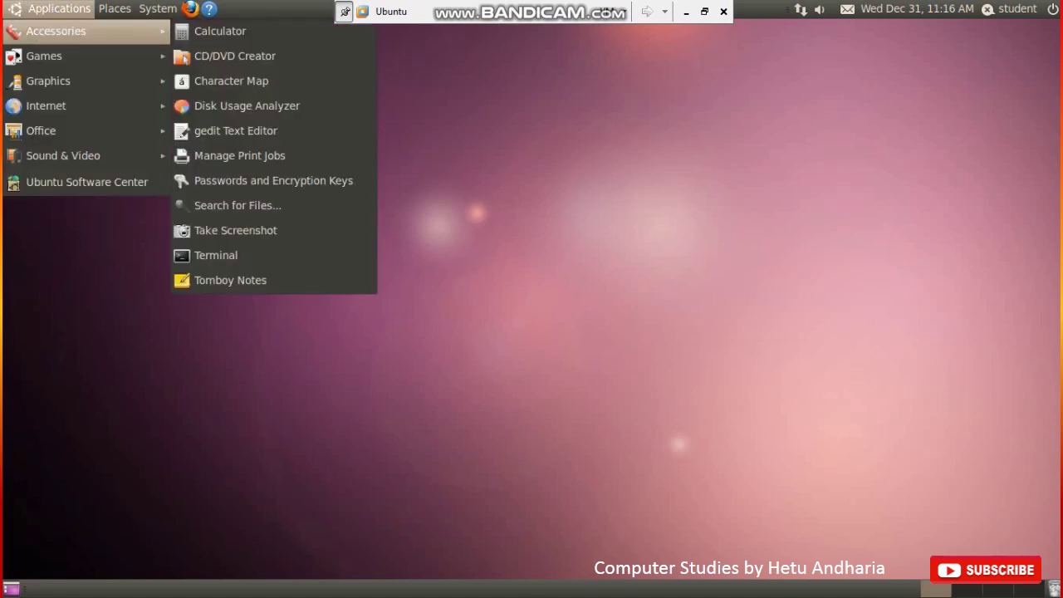
mouse_move(83, 131)
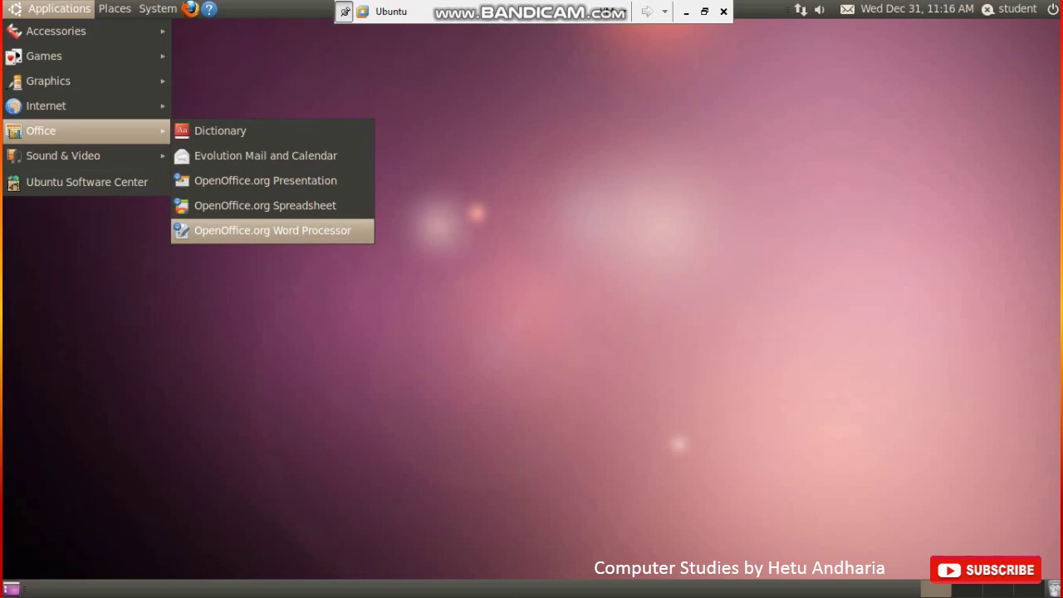
left_click(232, 230)
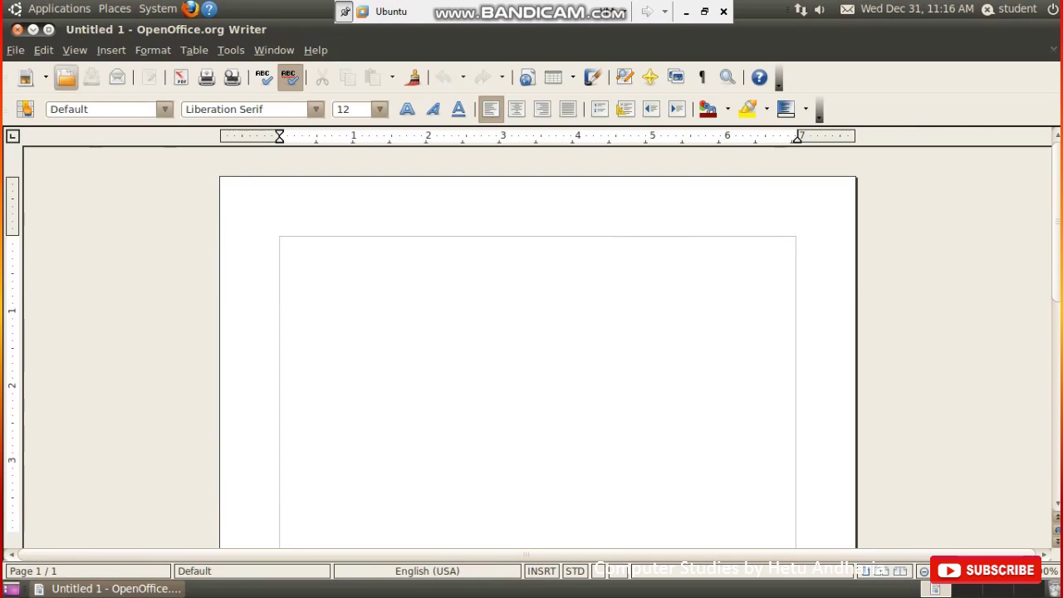
left_click(66, 78)
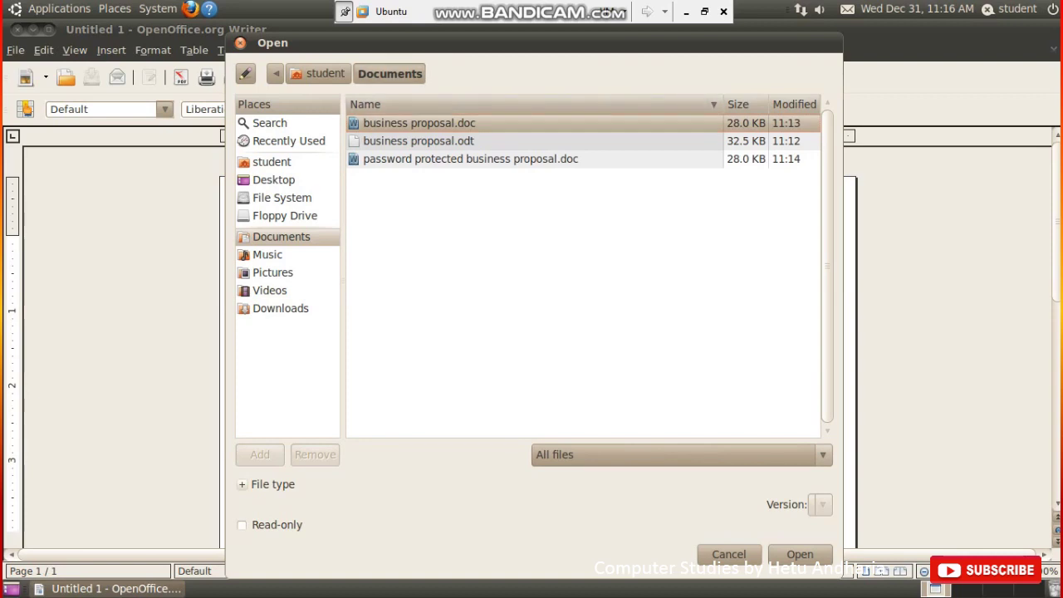
- Open business proposal.doc and scroll through the letter to check it
key("Return")
key("Return")
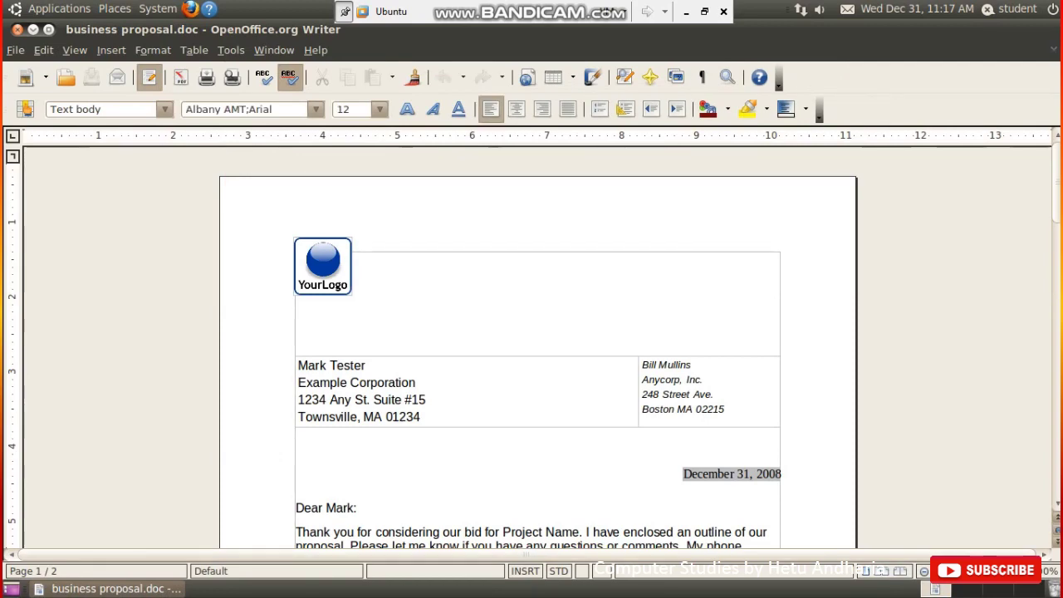
scroll(365, 428, "down", 3)
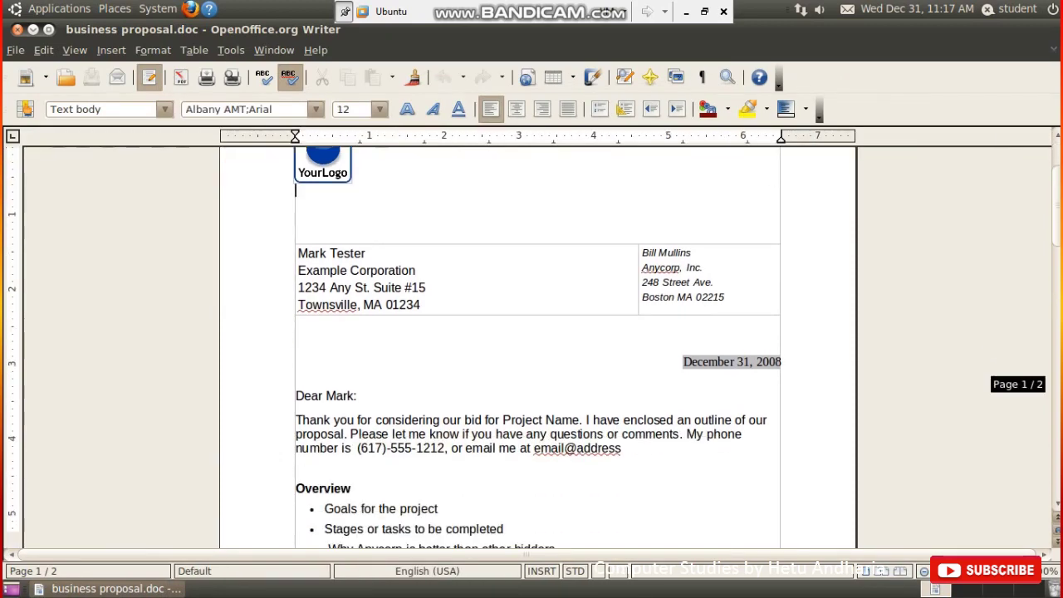
scroll(531, 347, "down", 8)
scroll(531, 347, "up", 7)
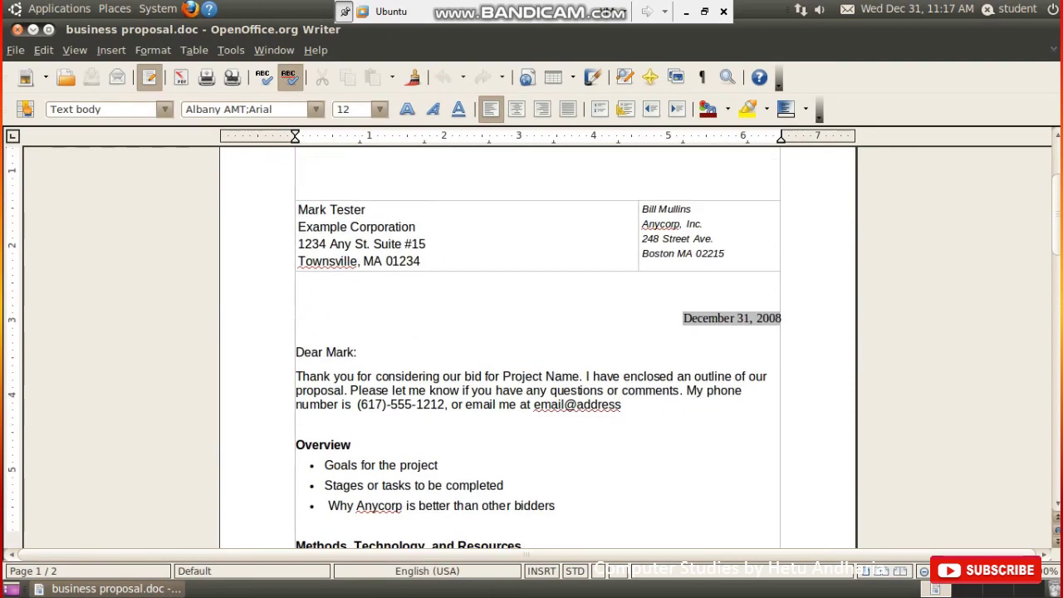
- Bring up the Open dialog from the File menu and cancel it without opening anything
key("alt+f")
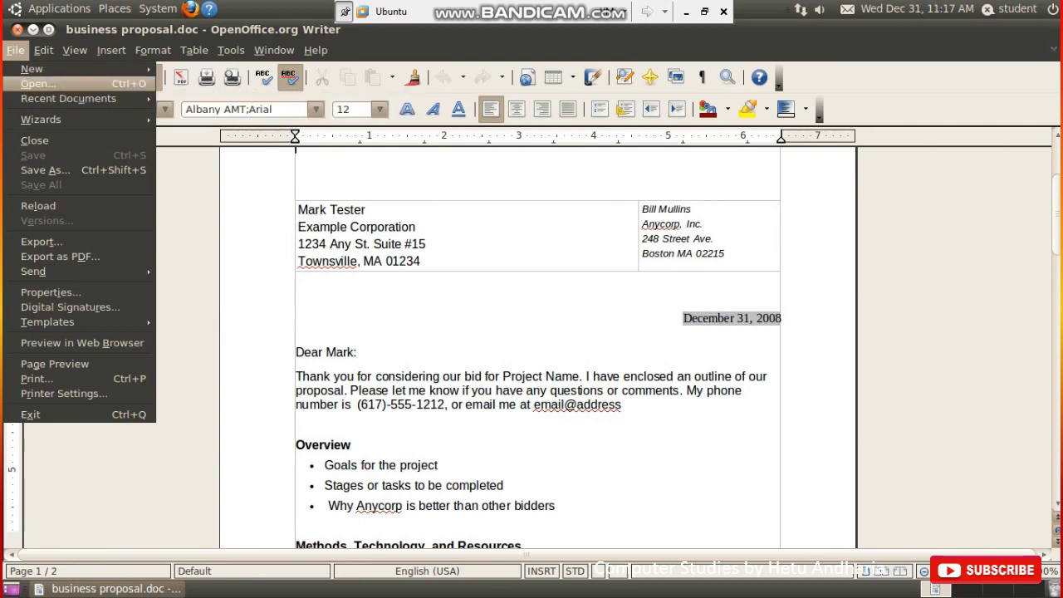
key("Return")
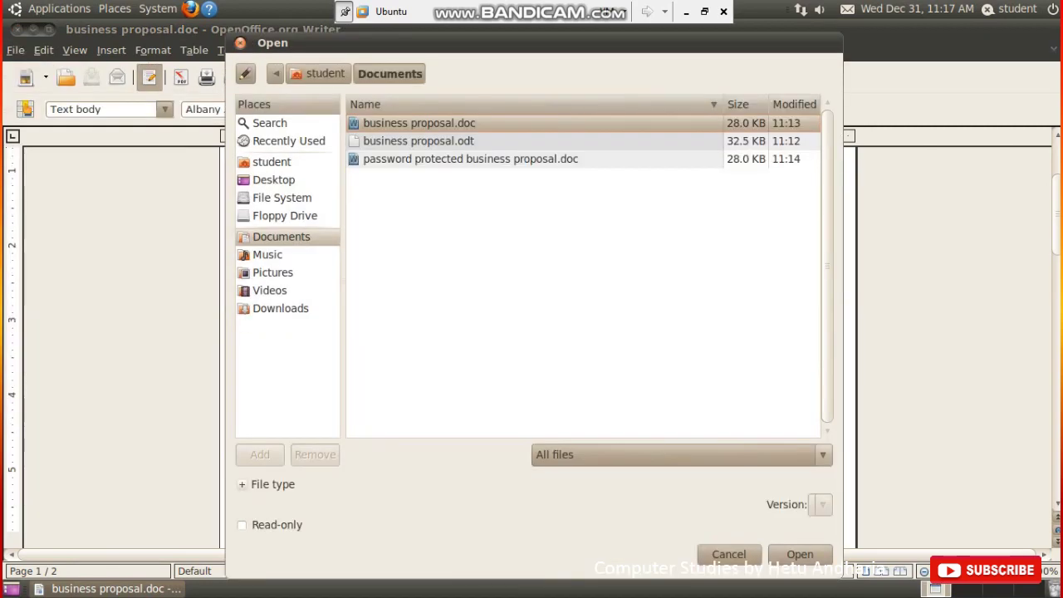
key("Escape")
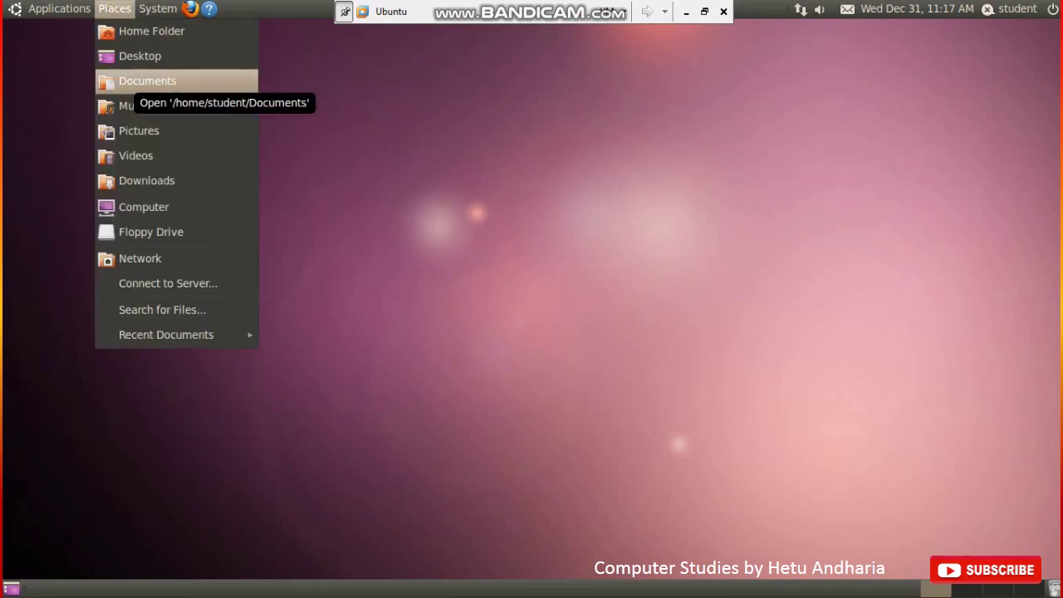
- From Documents, open password protected business proposal.doc, entering its password
left_click(147, 81)
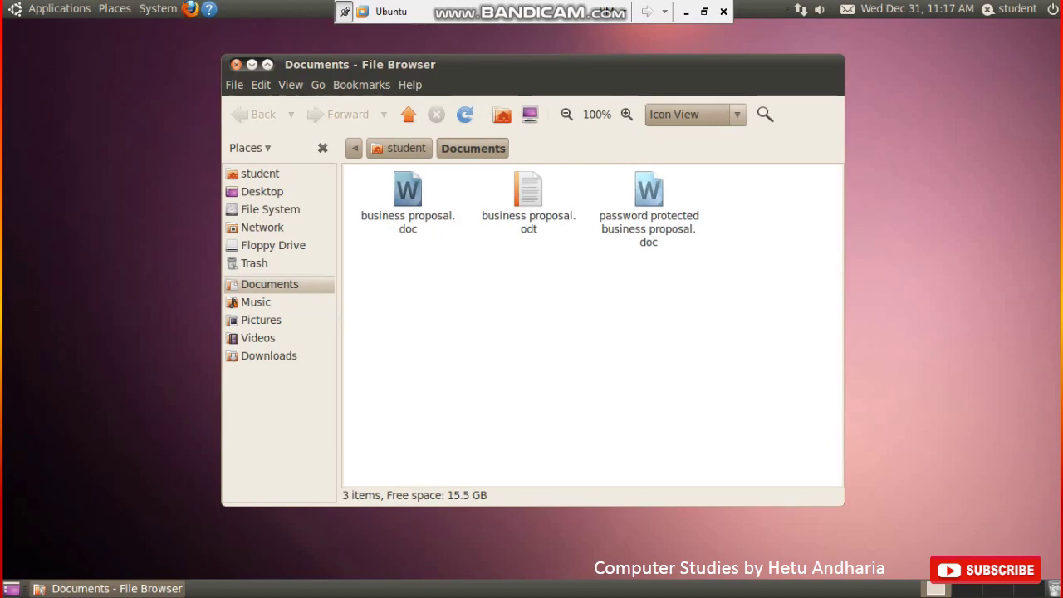
double_click(648, 199)
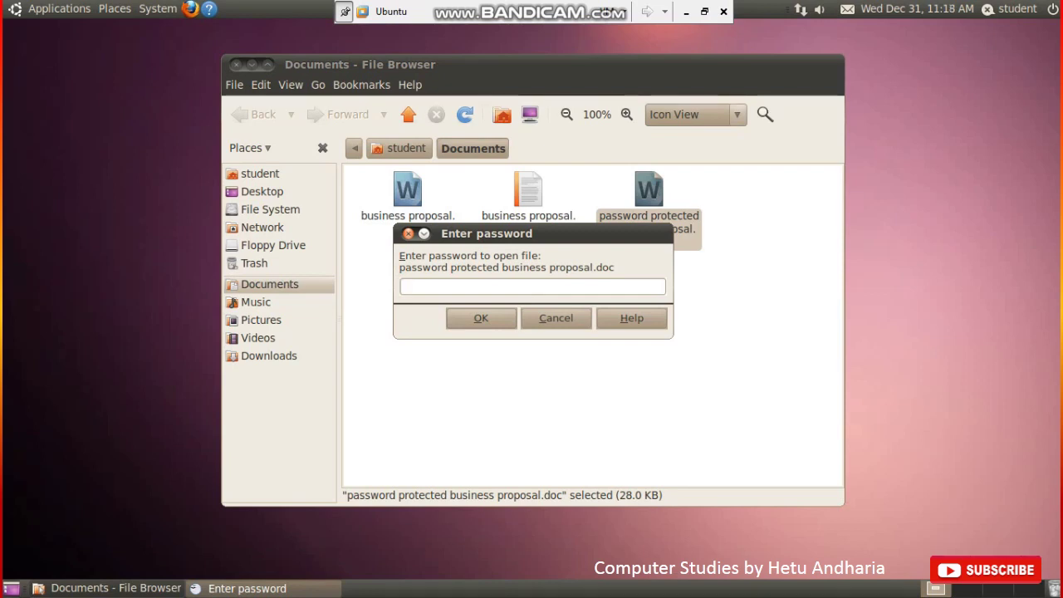
type("***")
key("Return")
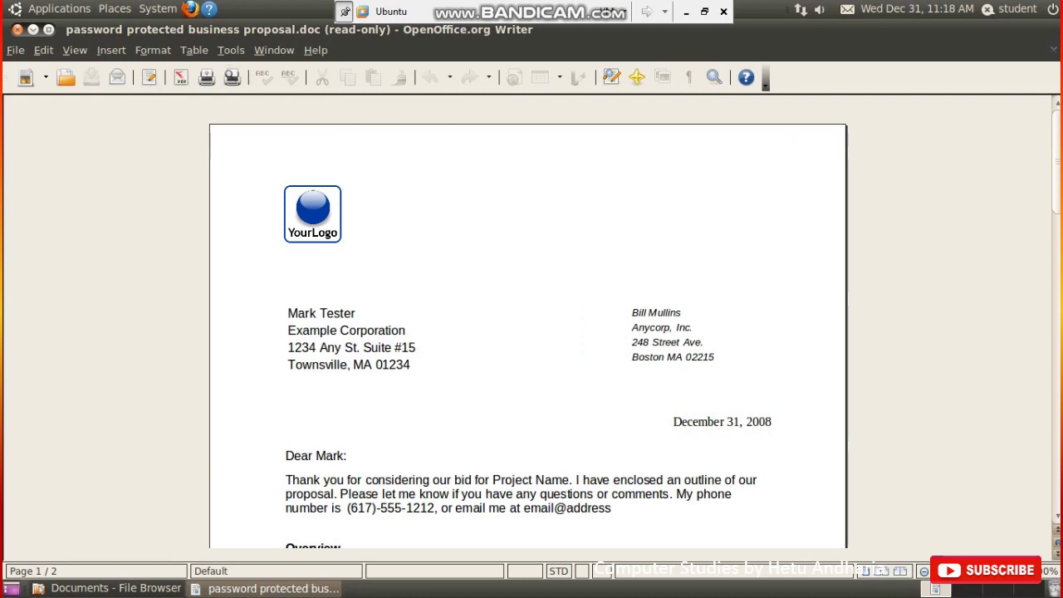
- Turn on the Formatting toolbar via View > Toolbars
left_click(75, 50)
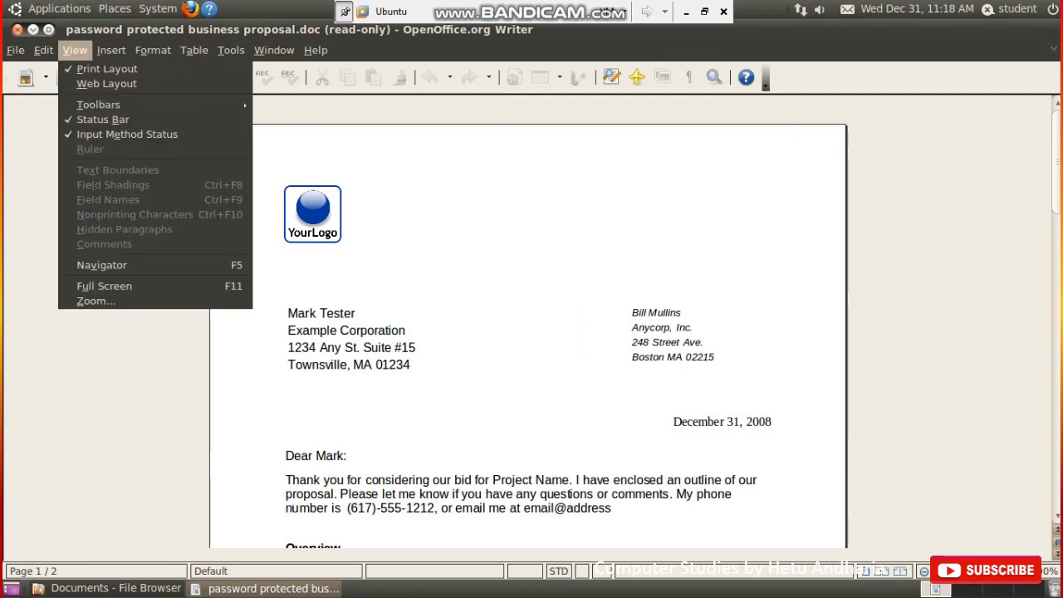
mouse_move(98, 105)
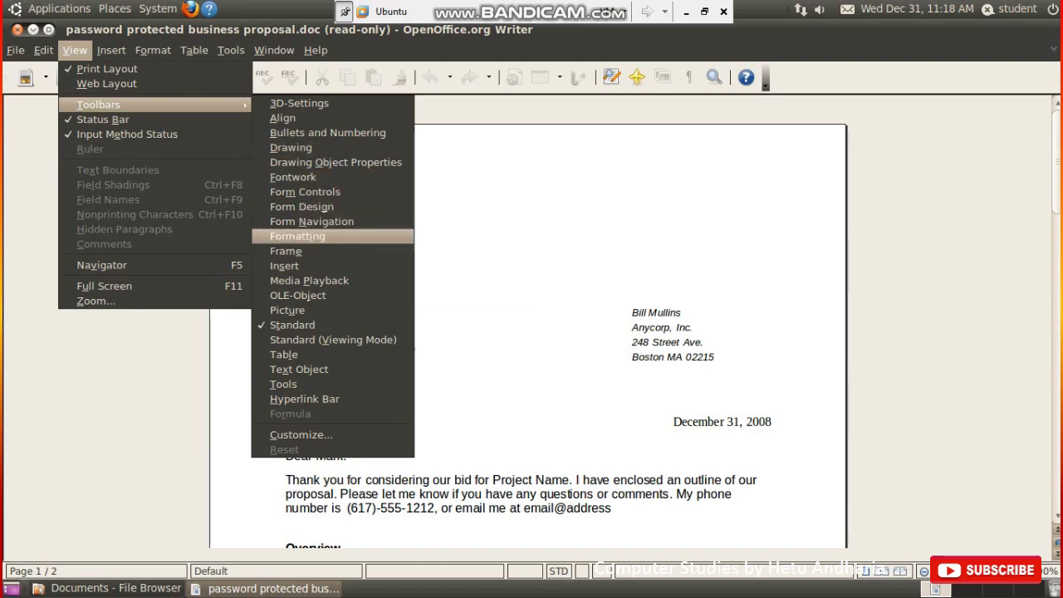
left_click(297, 236)
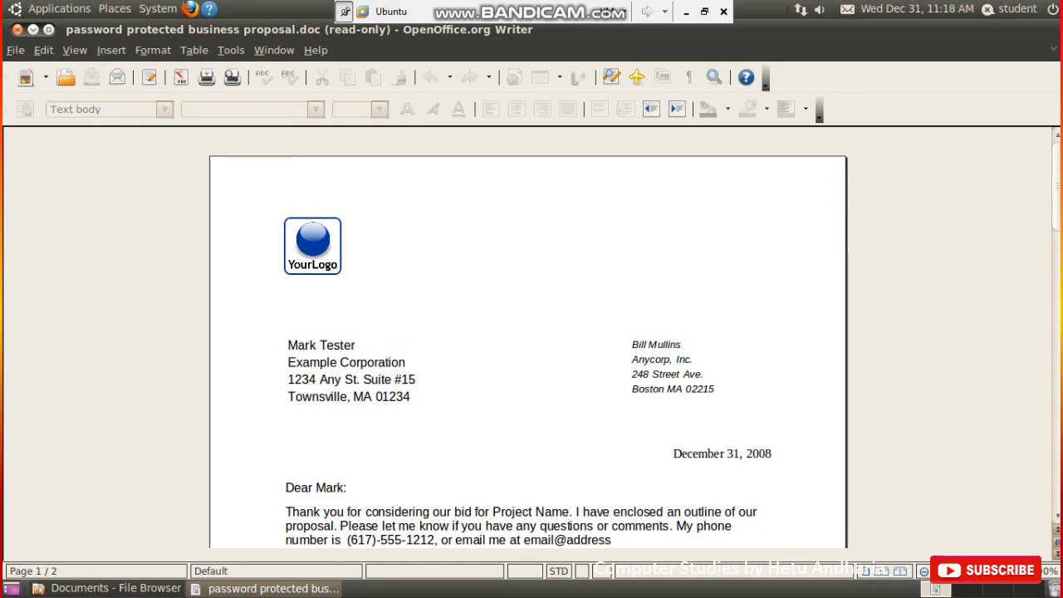
- Rearrange the toolbar rows so Formatting sits beneath the Standard toolbar
left_click(315, 345)
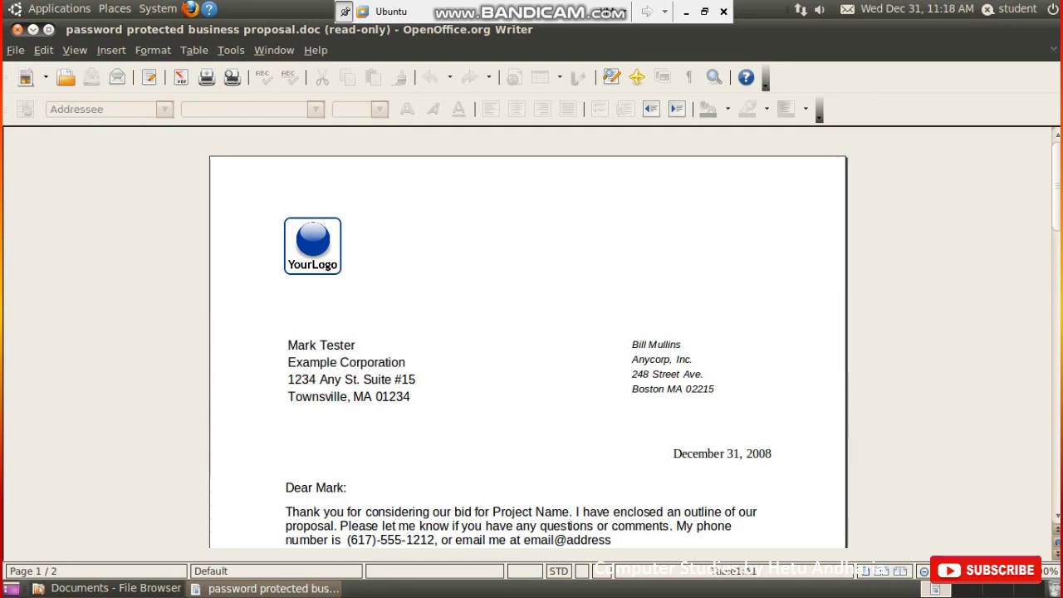
key("ctrl+Home")
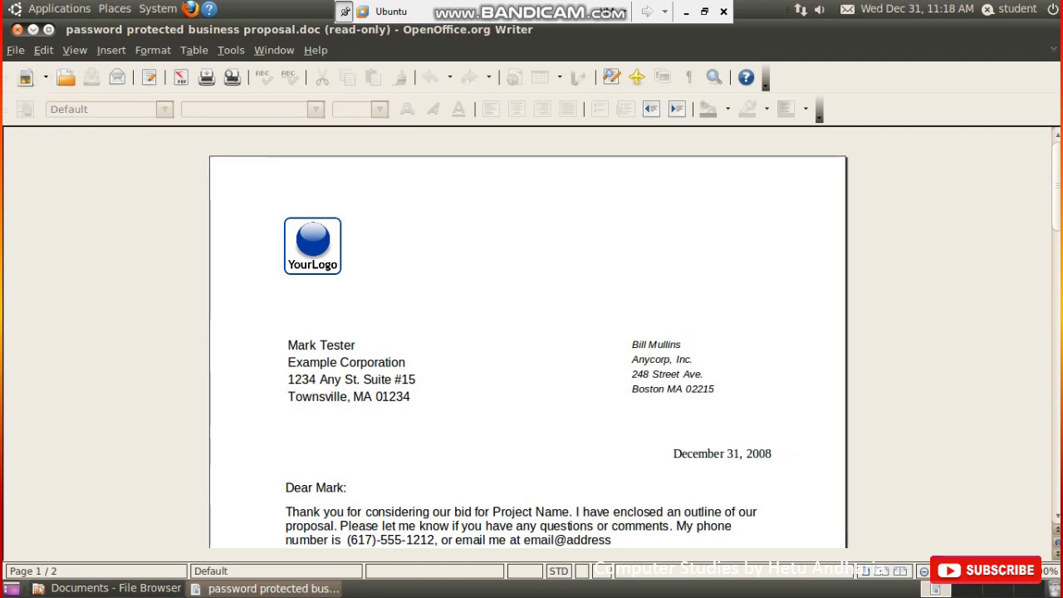
left_click_drag(10, 77, 10, 139)
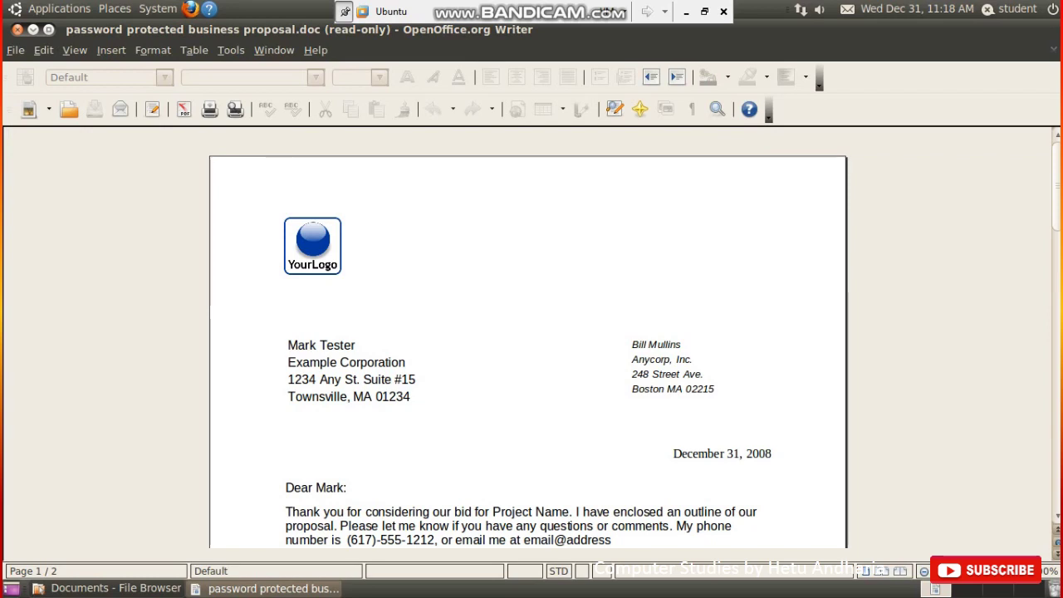
left_click_drag(8, 109, 13, 291)
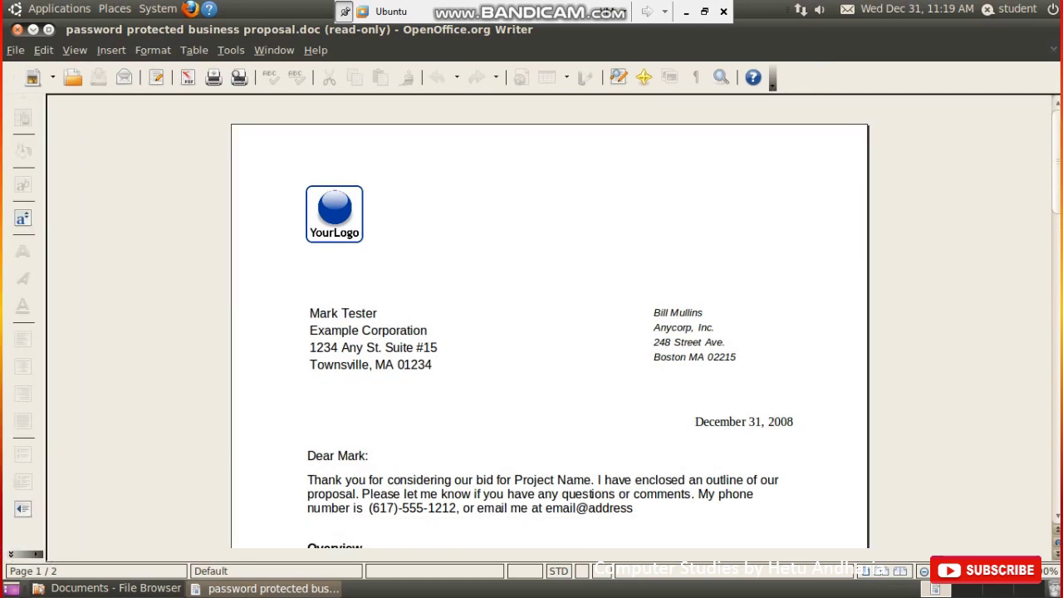
mouse_move(22, 100)
left_mouse_down()
mouse_move(96, 166)
mouse_move(117, 157)
mouse_move(56, 138)
mouse_move(11, 103)
left_mouse_up()
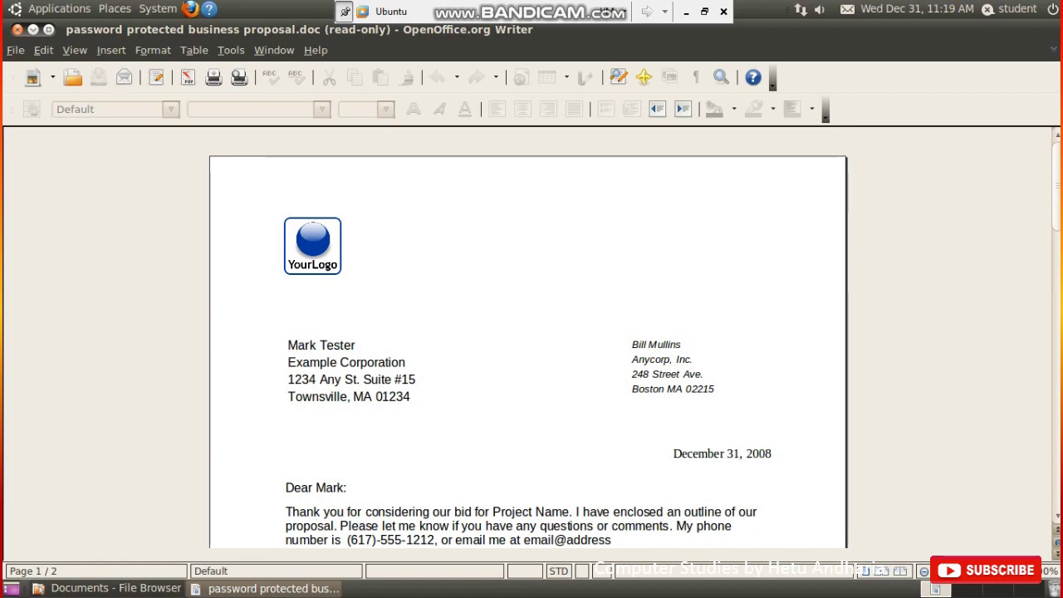
key("alt+v")
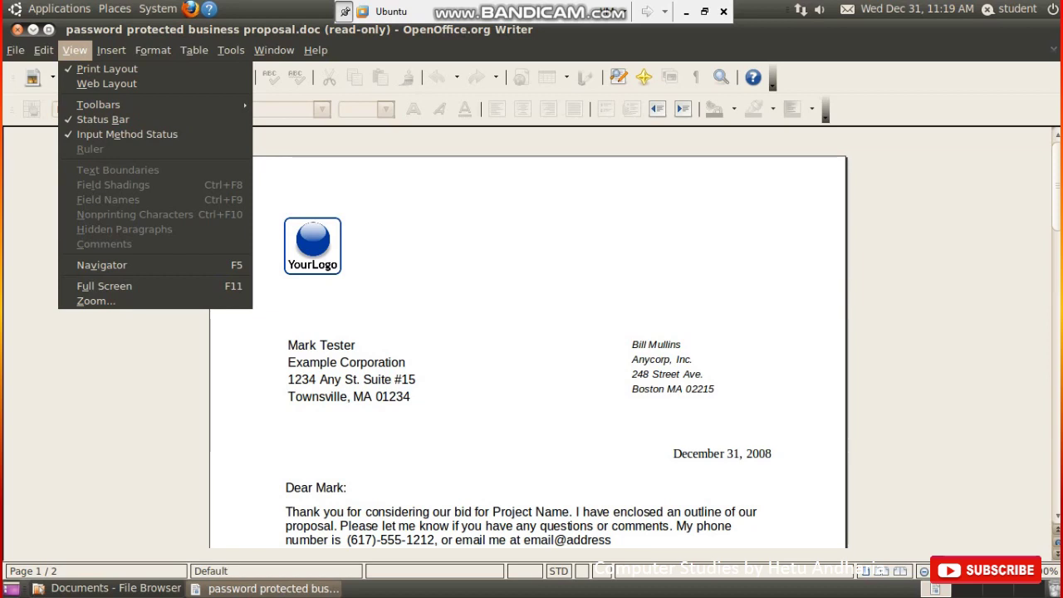
key("Down")
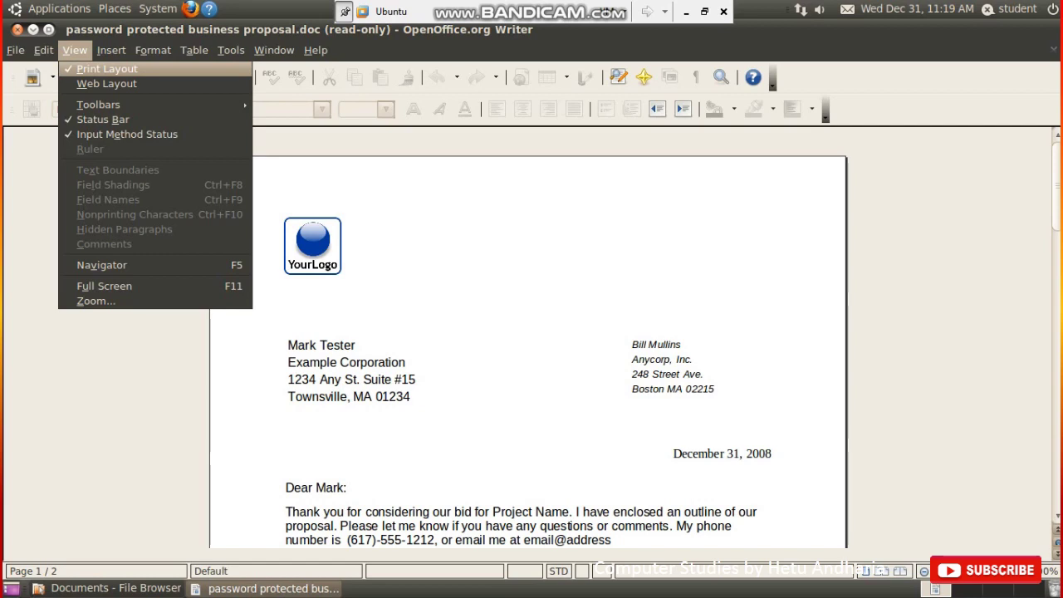
key("Down")
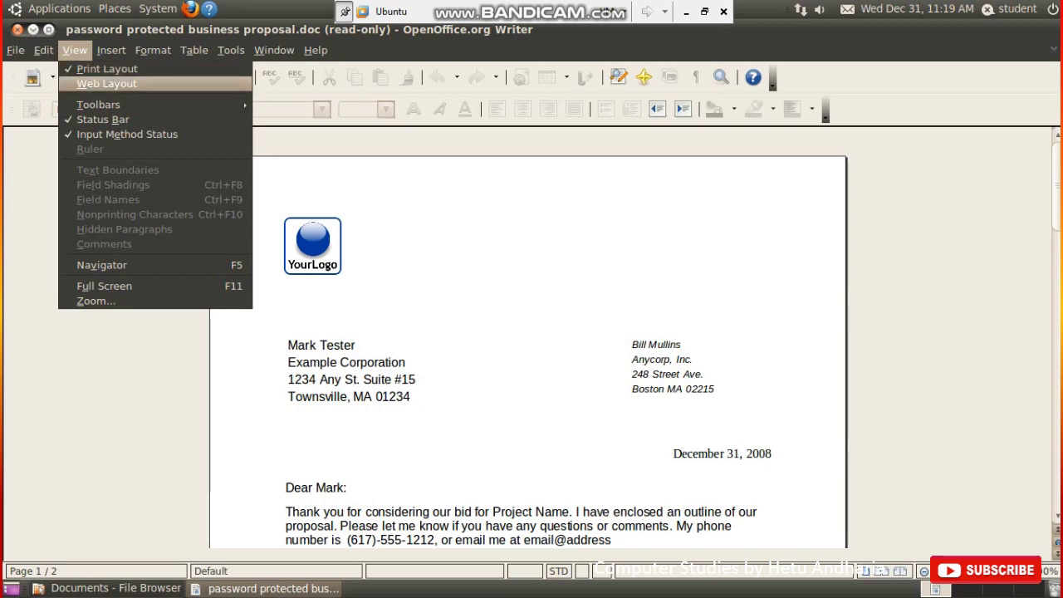
key("Return")
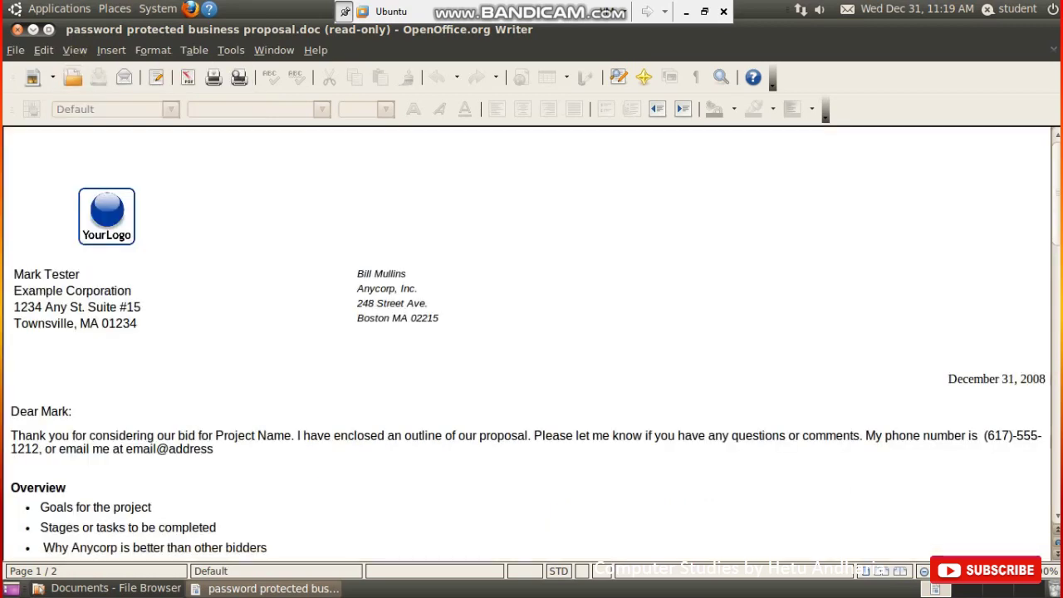
scroll(531, 332, "down", 10)
scroll(531, 332, "down", 2)
scroll(531, 332, "up", 12)
left_click(75, 50)
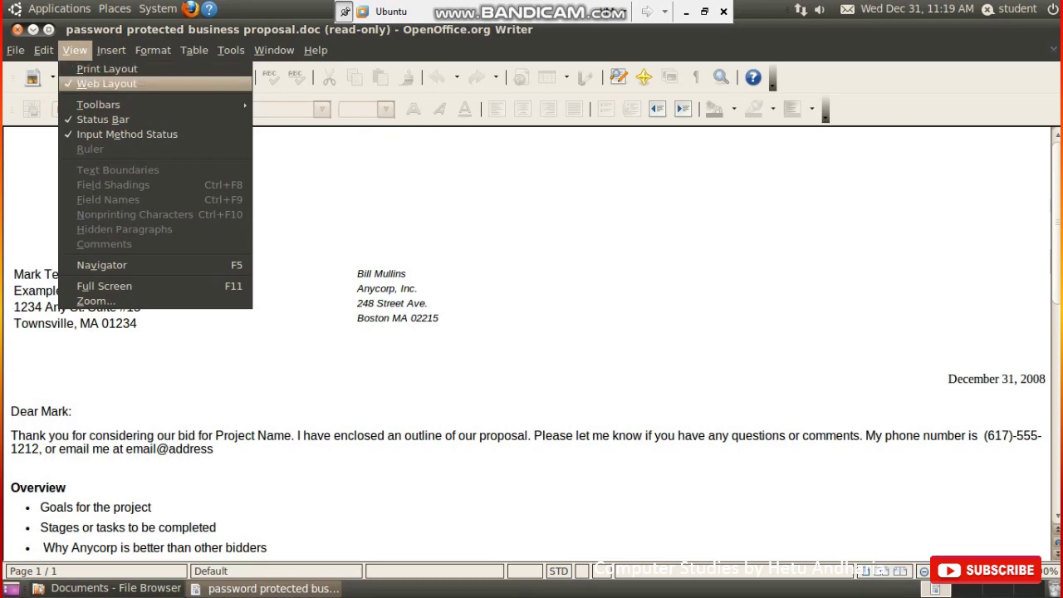
left_click(104, 285)
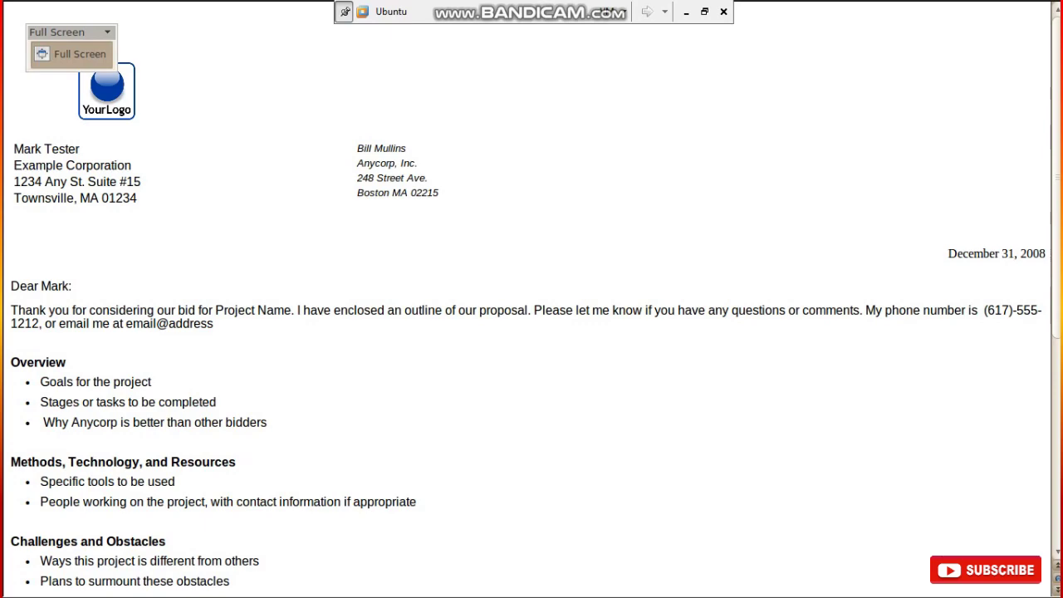
scroll(531, 332, "down", 8)
scroll(532, 332, "up", 8)
left_click(80, 53)
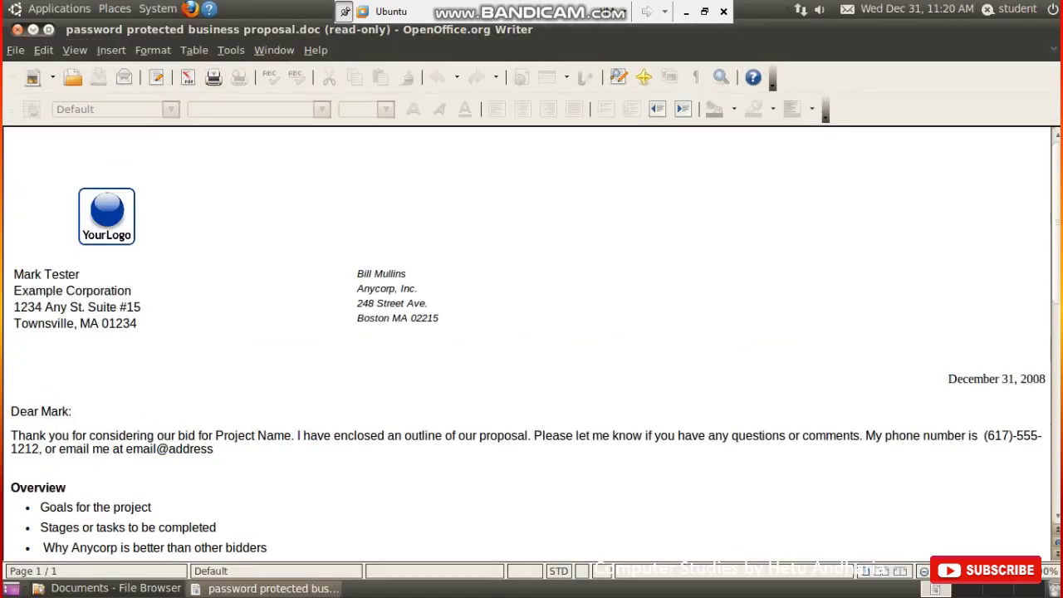
key("alt+v")
key("Down")
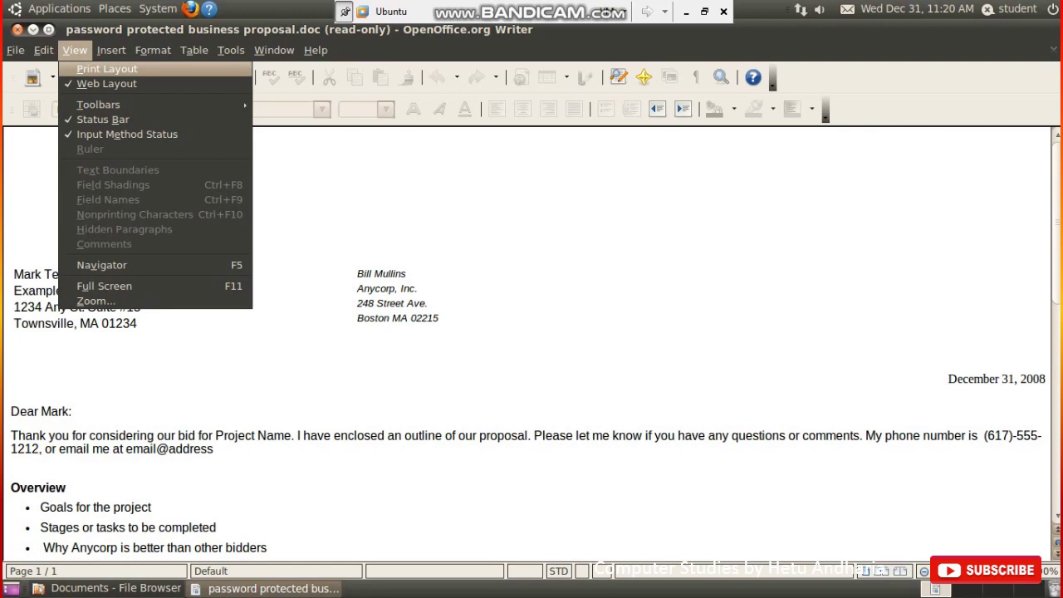
key("Return")
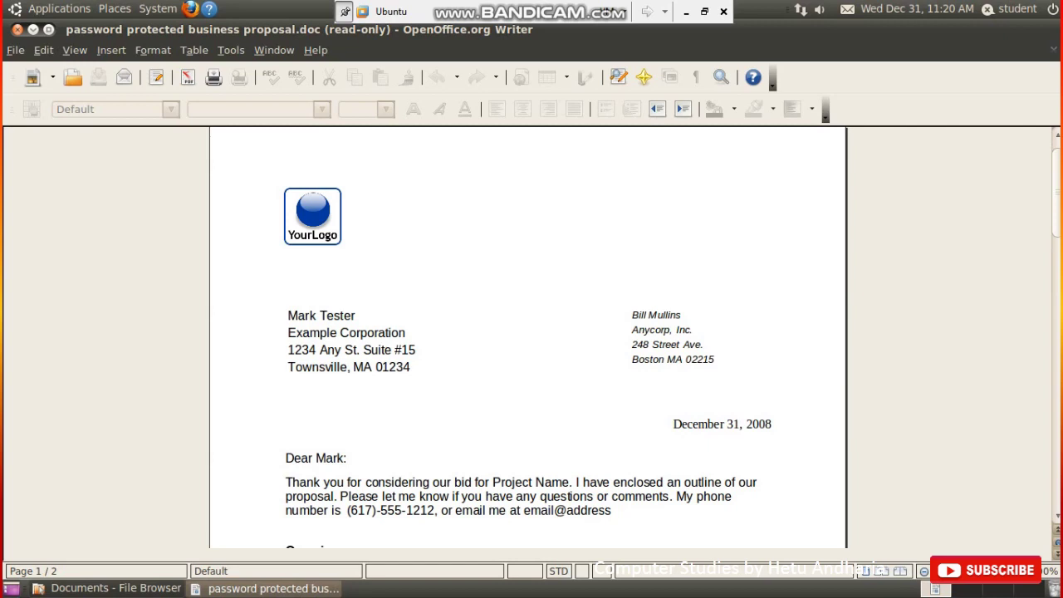
key("alt+h")
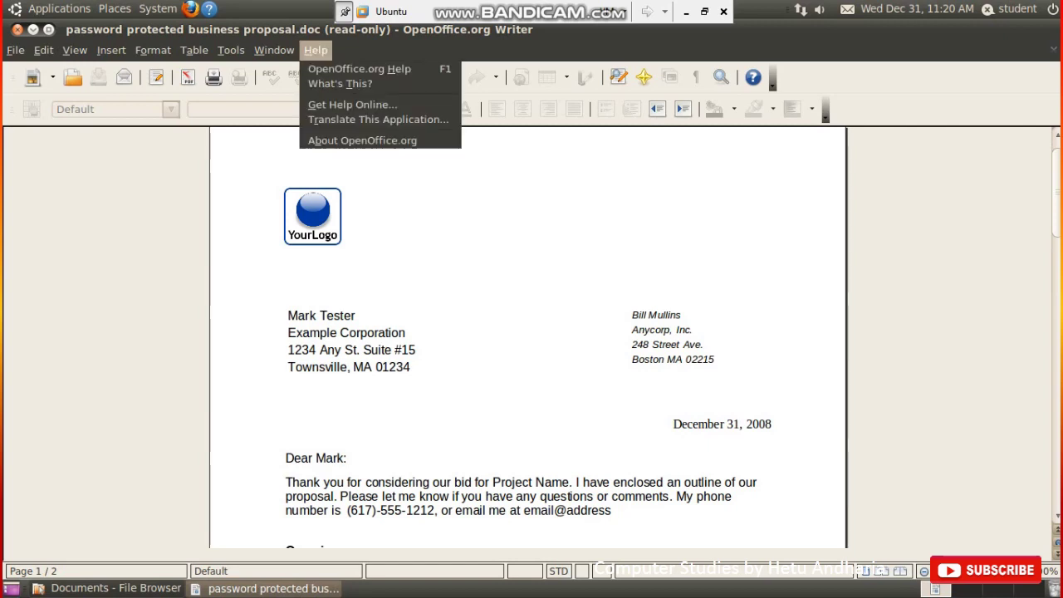
key("Down")
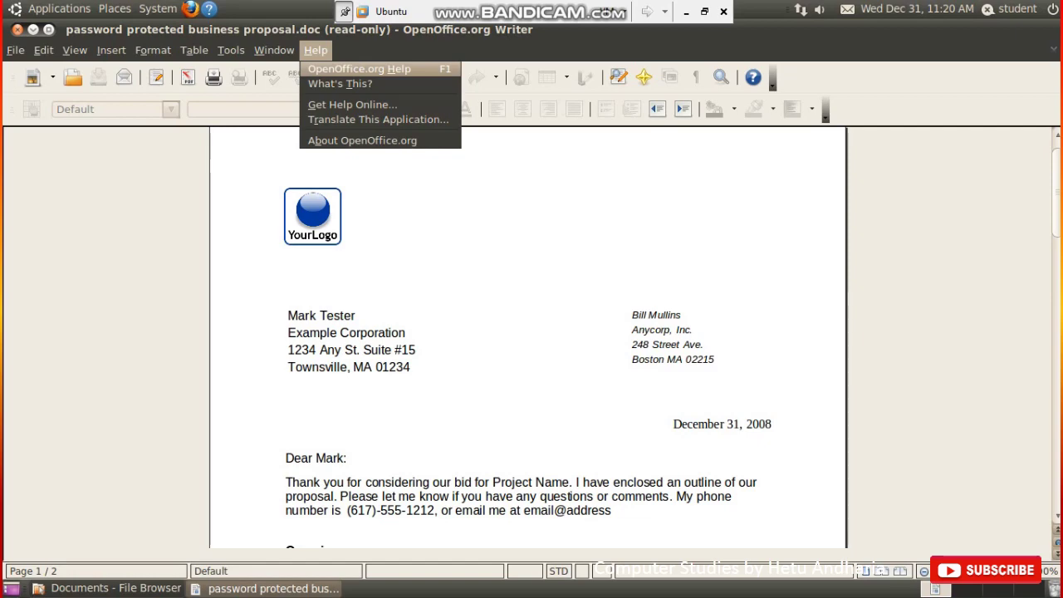
key("Return")
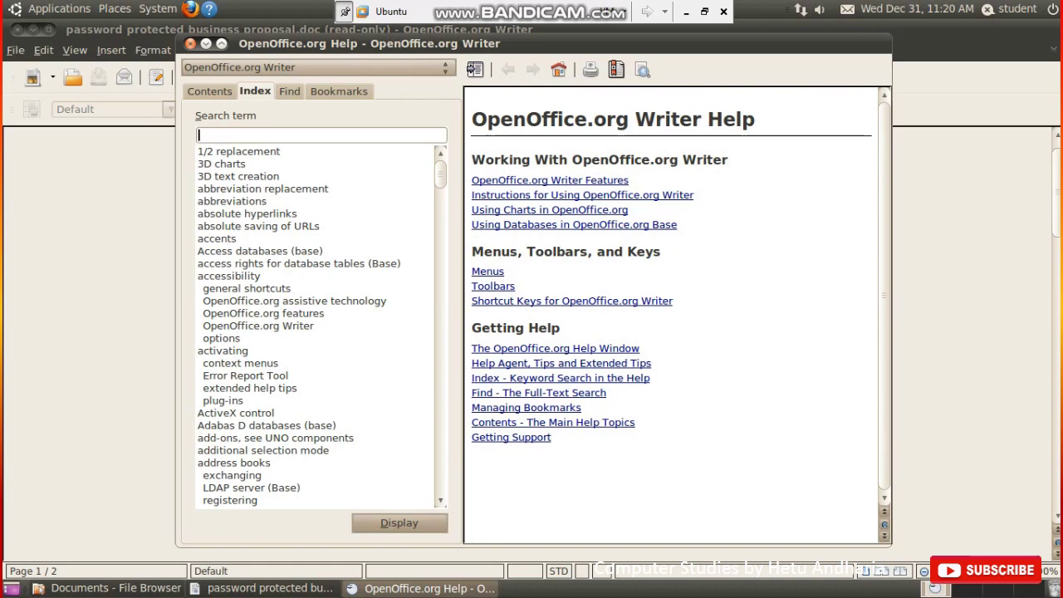
left_click(190, 43)
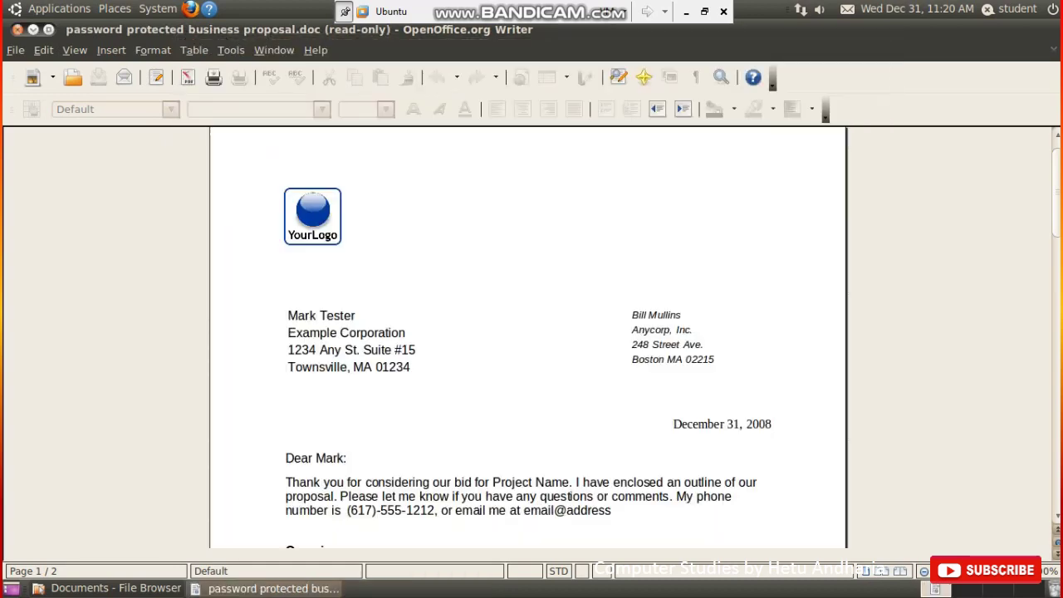